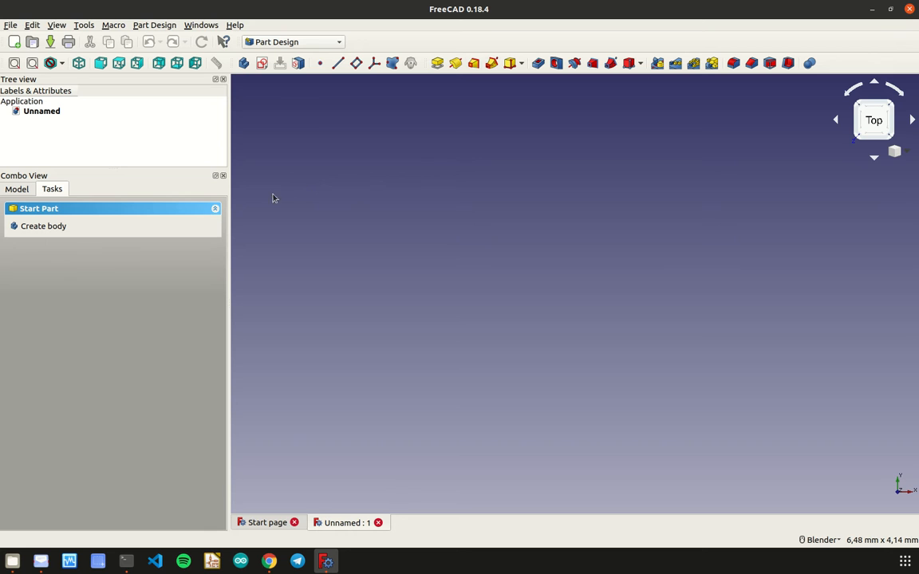
- Create a new sketch on the XY base plane
{"action": "left_click", "coordinate": [261, 64]}
{"action": "left_click", "coordinate": [80, 257]}
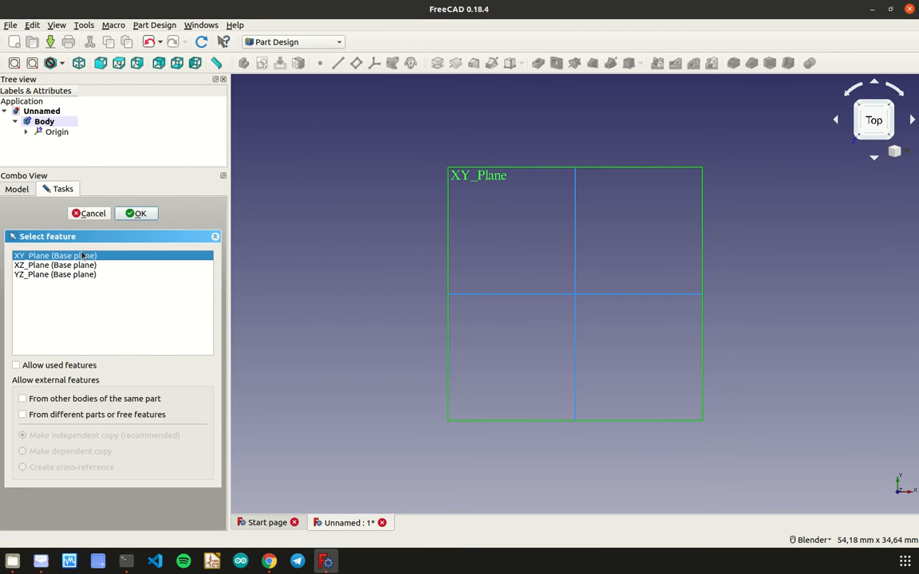
{"action": "key", "text": "Return"}
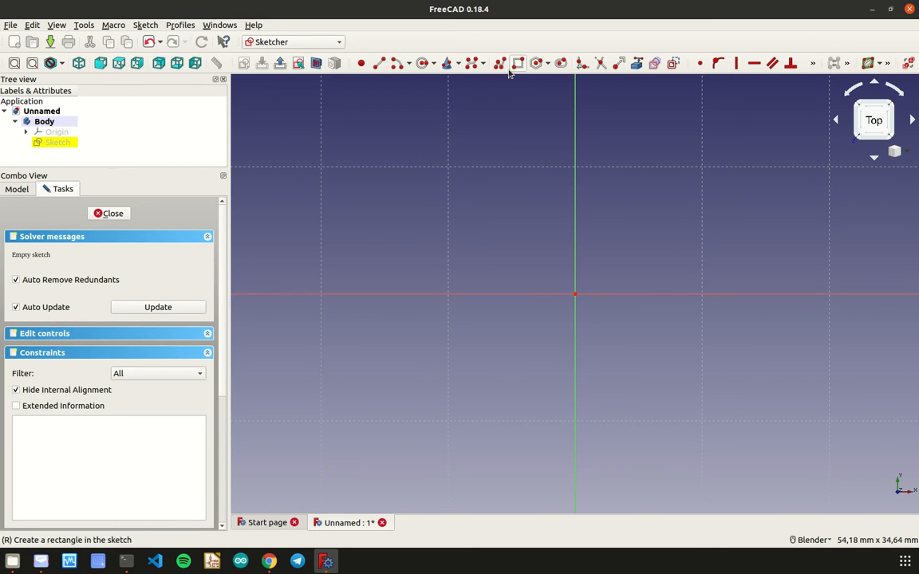
- Draw two concentric circles centred on the origin, the inner one about 8.7 mm in radius and the other slightly larger
{"action": "left_click", "coordinate": [421, 63]}
{"action": "left_click", "coordinate": [575, 294]}
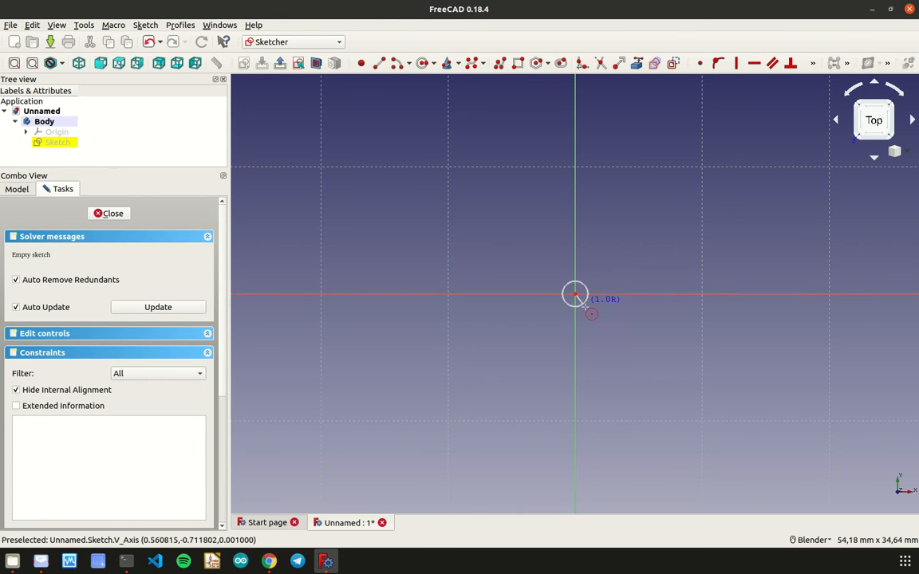
{"action": "left_click", "coordinate": [668, 367]}
{"action": "left_click", "coordinate": [575, 295]}
{"action": "left_click", "coordinate": [665, 393]}
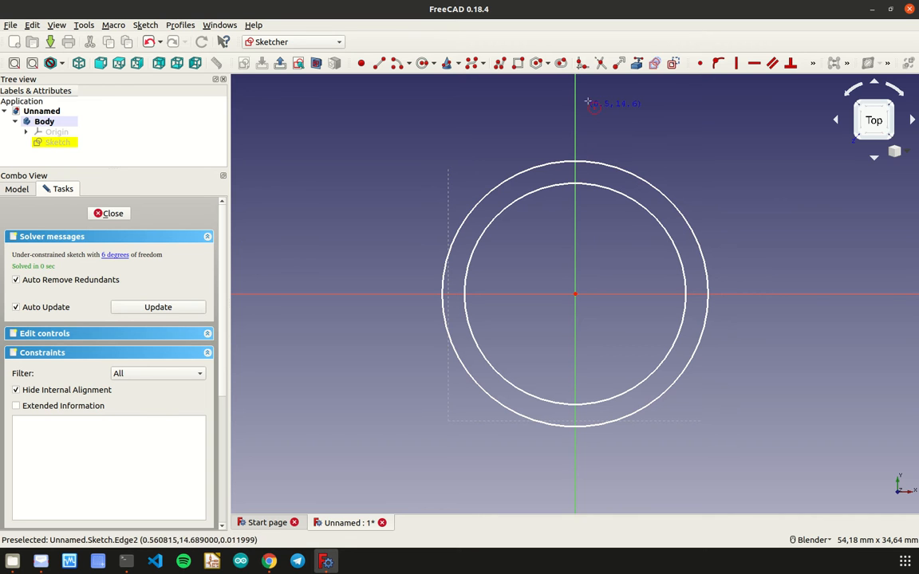
- Constrain the diameter of the inner circle to 50 mm
{"action": "left_click", "coordinate": [547, 64]}
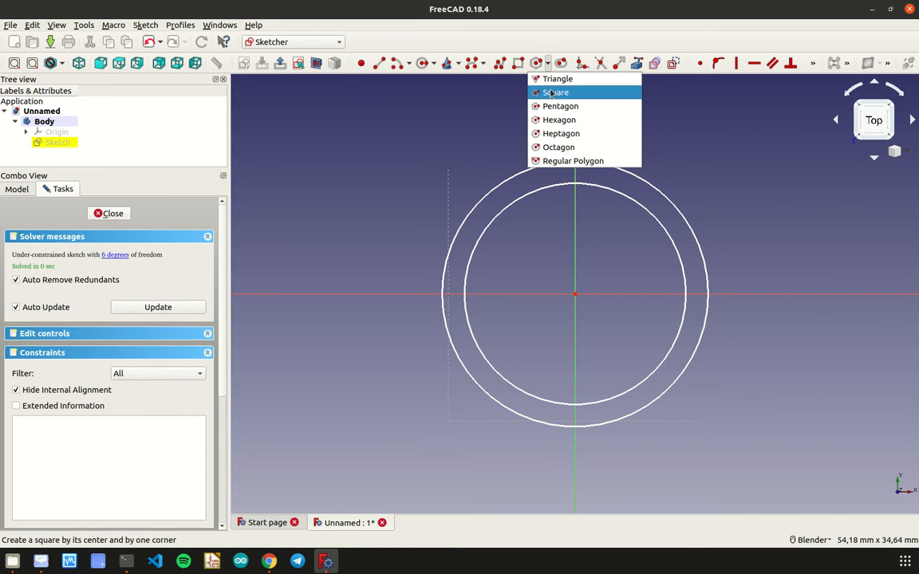
{"action": "left_click", "coordinate": [566, 35]}
{"action": "left_click", "coordinate": [813, 66]}
{"action": "left_click", "coordinate": [746, 99]}
{"action": "left_click", "coordinate": [762, 127]}
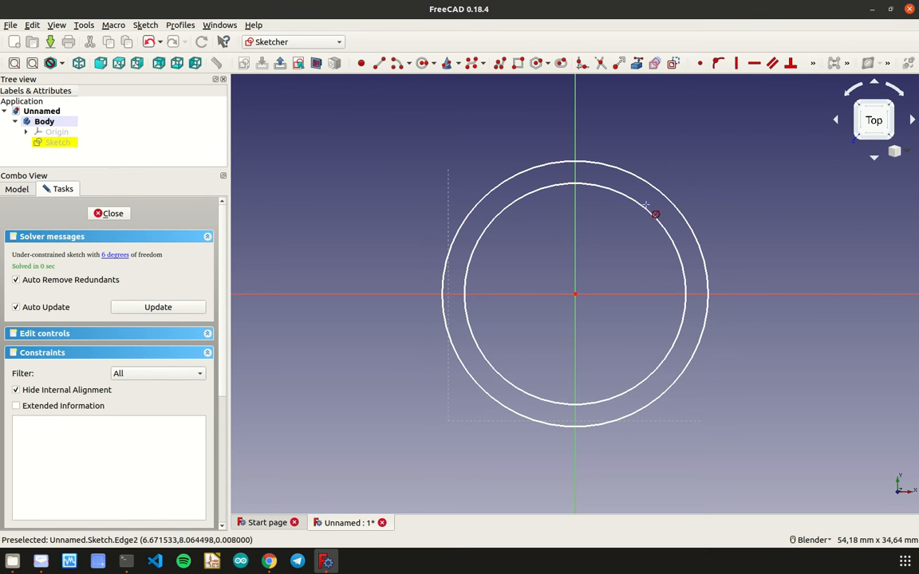
{"action": "left_click", "coordinate": [647, 213]}
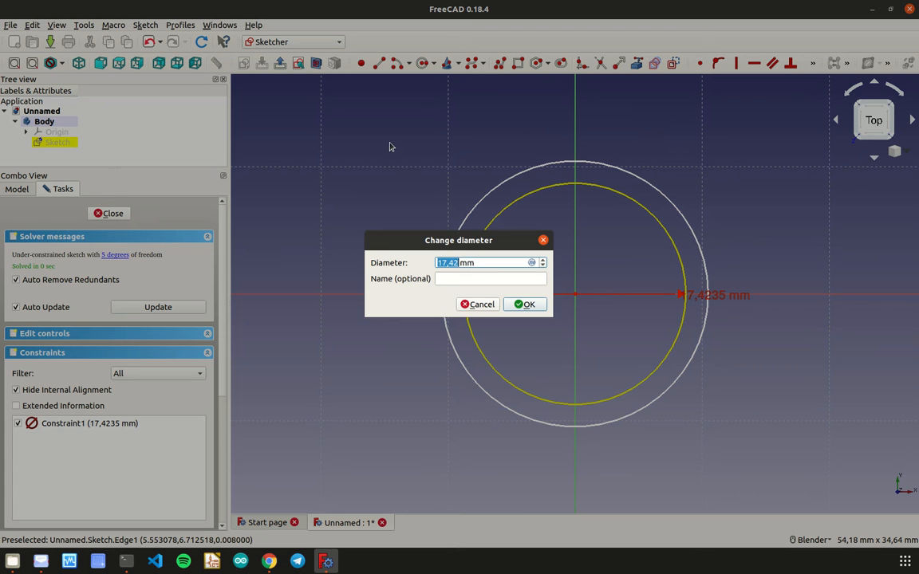
{"action": "type", "text": "50"}
{"action": "left_click", "coordinate": [523, 304]}
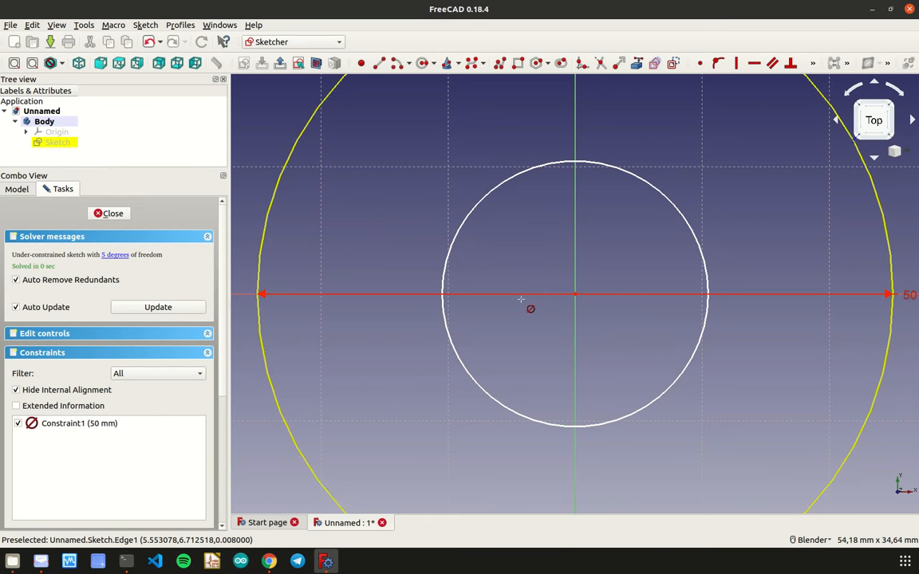
- Constrain the diameter of the remaining unconstrained circle to 54 mm and close the sketch
{"action": "left_click", "coordinate": [495, 191]}
{"action": "type", "text": "54"}
{"action": "left_click", "coordinate": [525, 305]}
{"action": "scroll", "coordinate": [523, 312], "scroll_direction": "down", "scroll_amount": 2}
{"action": "scroll", "coordinate": [522, 313], "scroll_direction": "down", "scroll_amount": 5}
{"action": "scroll", "coordinate": [522, 313], "scroll_direction": "up", "scroll_amount": 6}
{"action": "scroll", "coordinate": [522, 312], "scroll_direction": "down", "scroll_amount": 3}
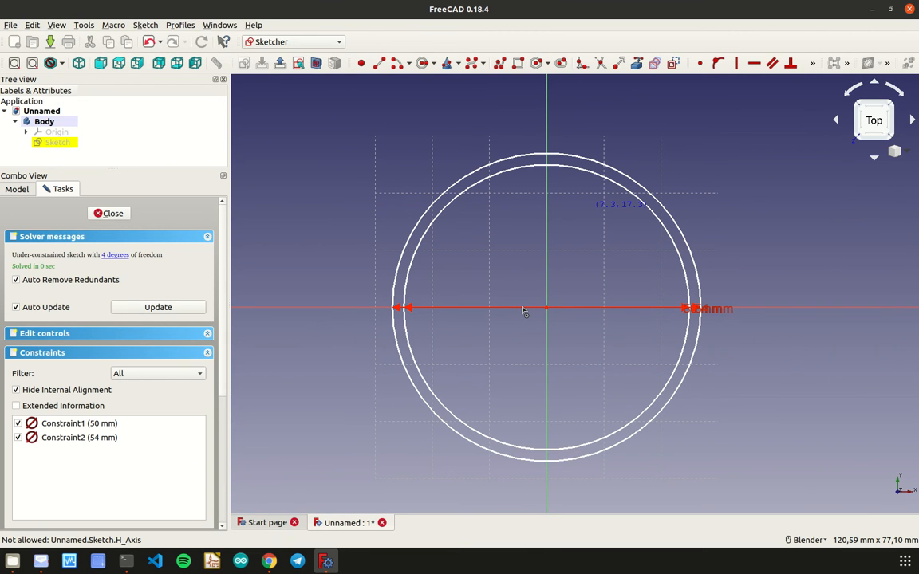
{"action": "left_click", "coordinate": [122, 214]}
- Create a second sketch in the body on the XY base plane
{"action": "left_click", "coordinate": [56, 122]}
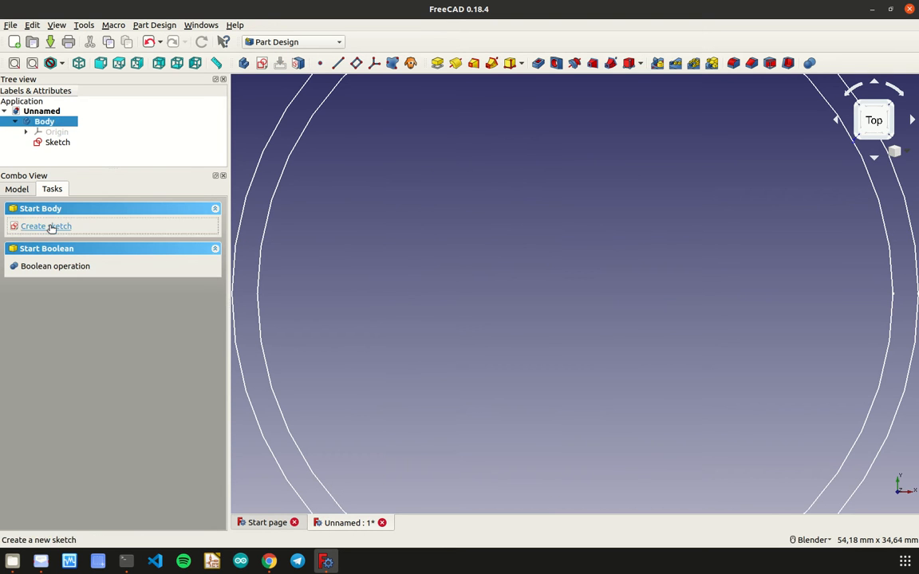
{"action": "left_click", "coordinate": [48, 227]}
{"action": "left_click", "coordinate": [107, 256]}
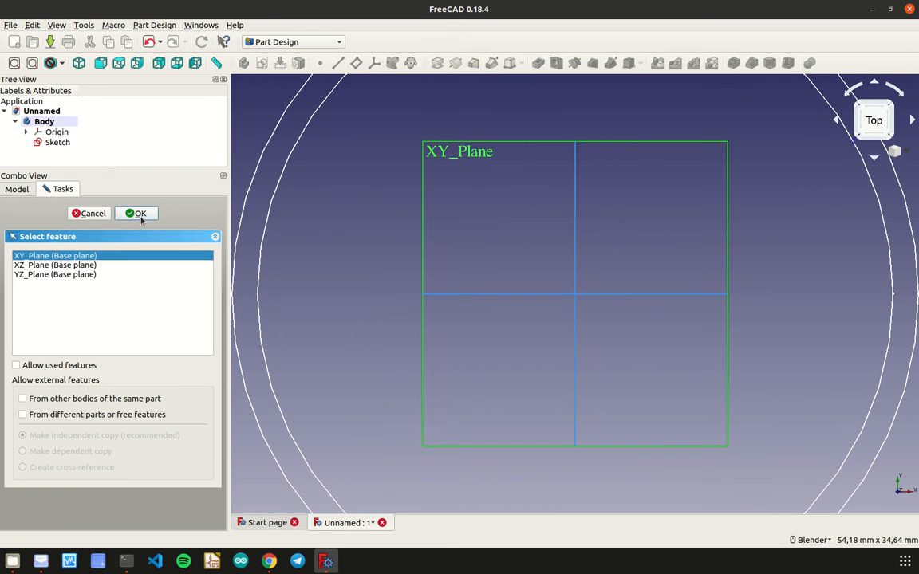
{"action": "left_click", "coordinate": [135, 213]}
- Draw two concentric circles at the origin inside the existing ring, about 16.6 mm and 23.4 mm in diameter
{"action": "scroll", "coordinate": [634, 303], "scroll_direction": "up", "scroll_amount": 4}
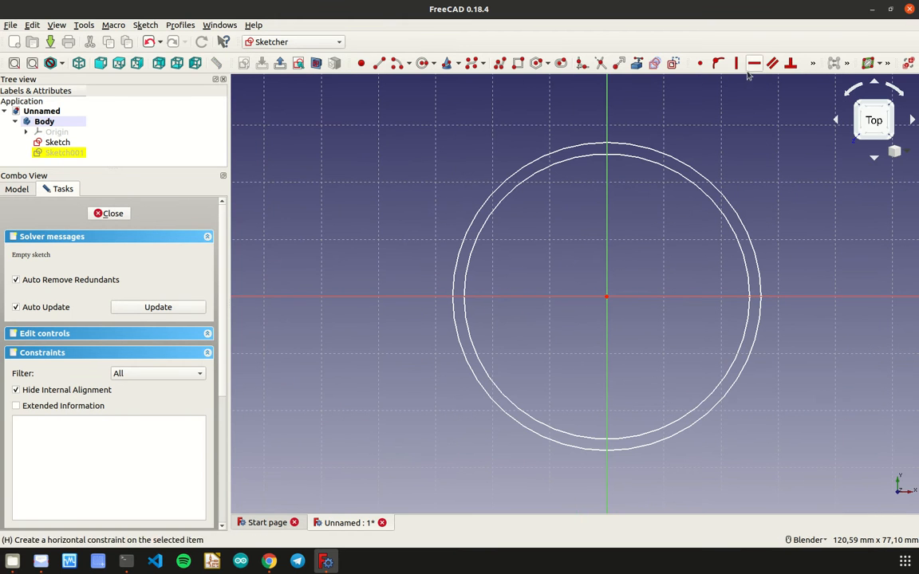
{"action": "left_click", "coordinate": [813, 64]}
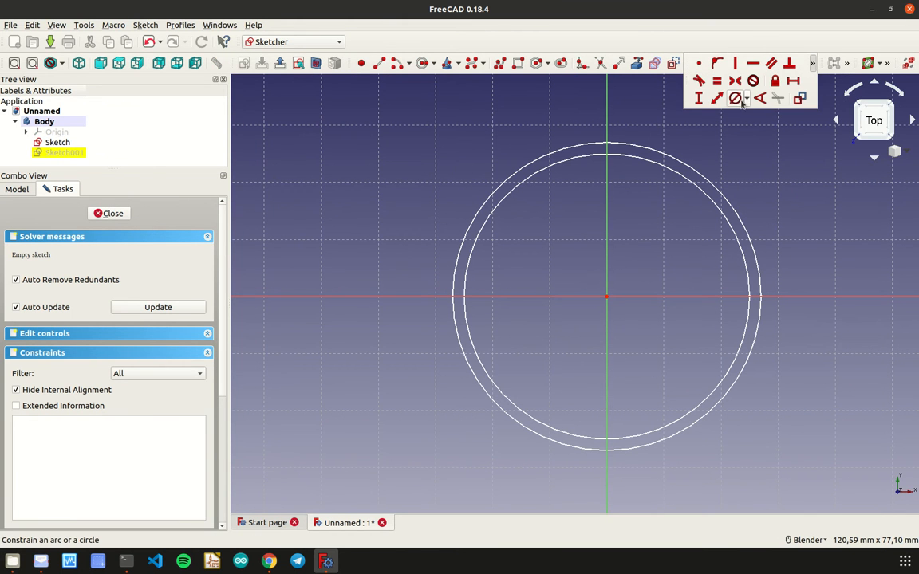
{"action": "left_click", "coordinate": [422, 63]}
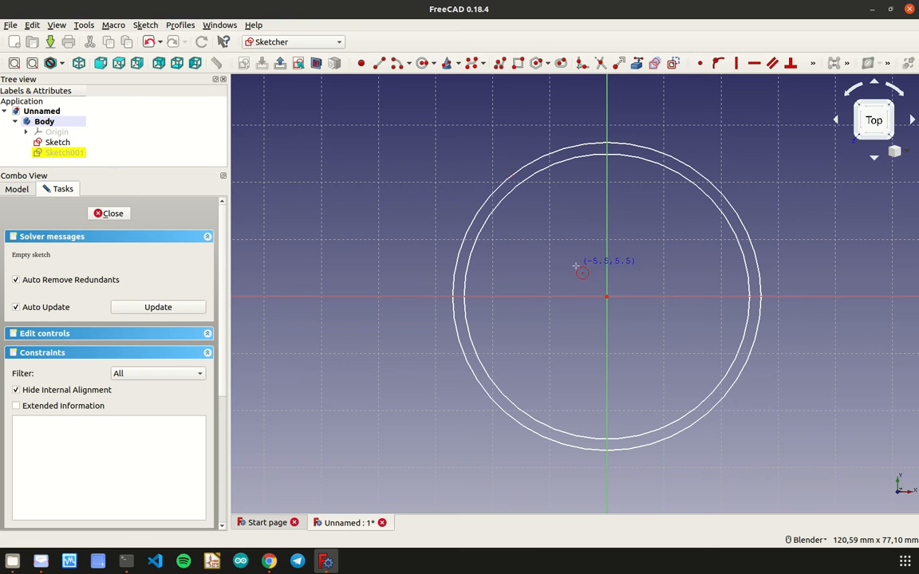
{"action": "left_click", "coordinate": [606, 298]}
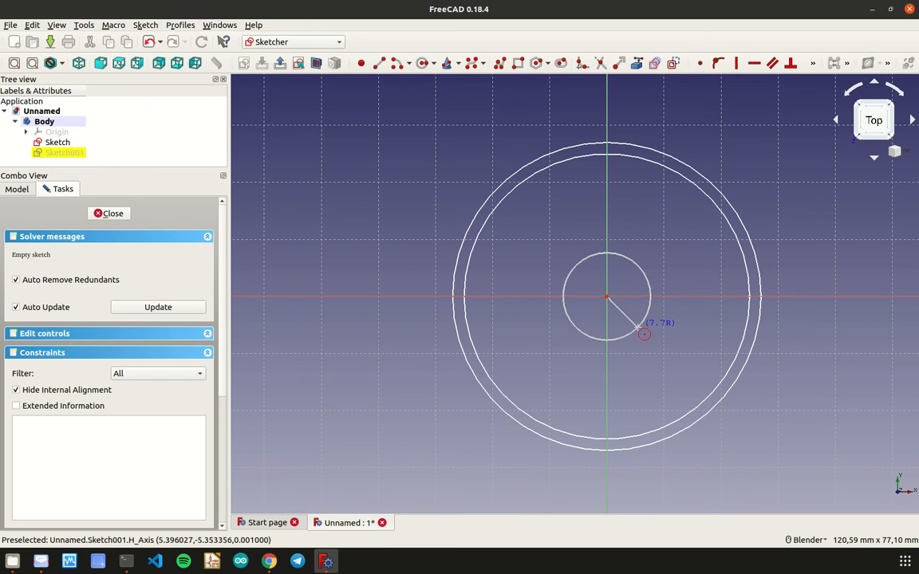
{"action": "left_click", "coordinate": [645, 336]}
{"action": "left_click", "coordinate": [607, 298]}
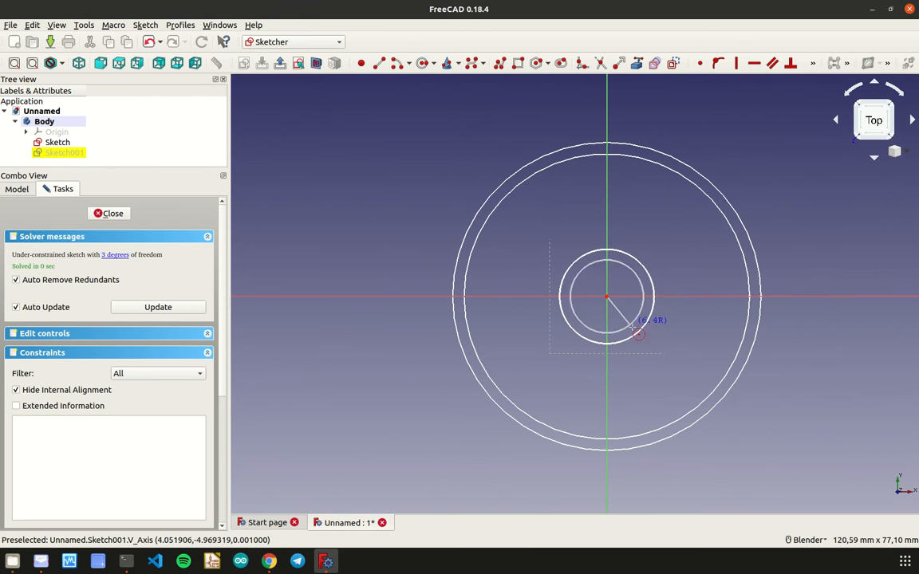
{"action": "left_click", "coordinate": [655, 350]}
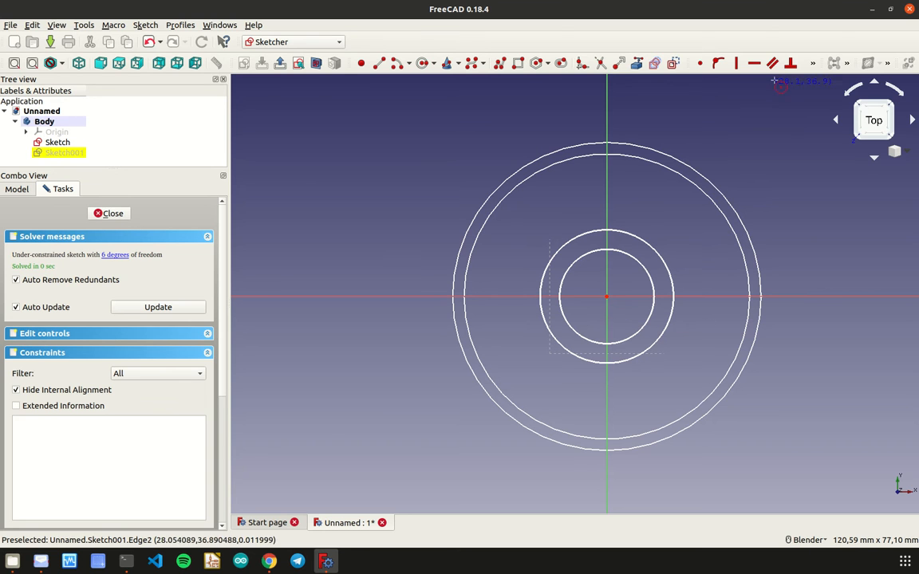
- Constrain the diameter of the new sketch's inner circle to 10 mm
{"action": "left_click", "coordinate": [812, 64]}
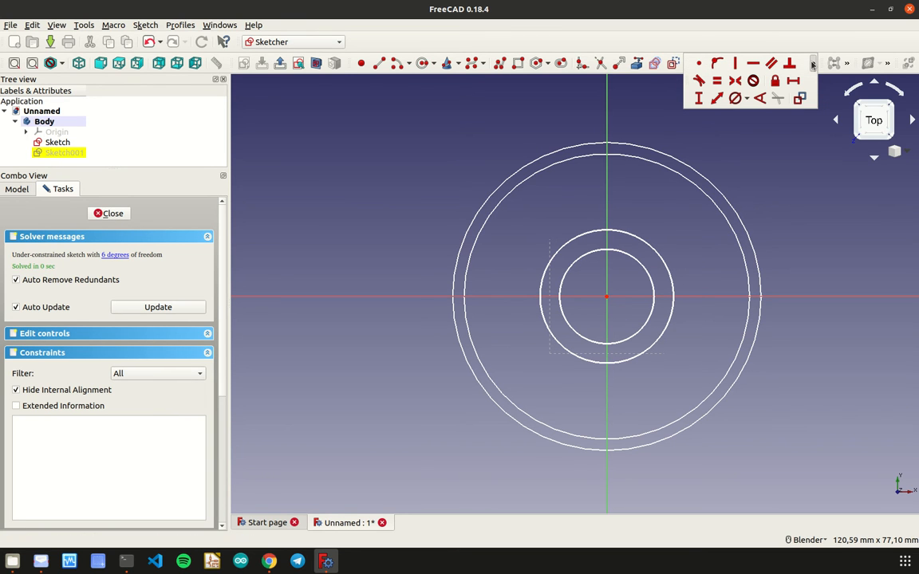
{"action": "left_click", "coordinate": [735, 97]}
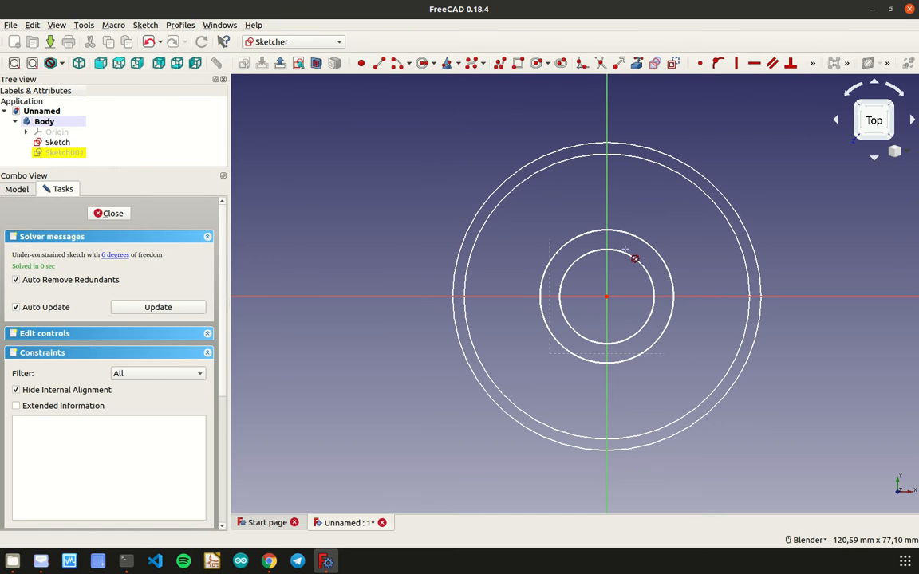
{"action": "left_click", "coordinate": [625, 254]}
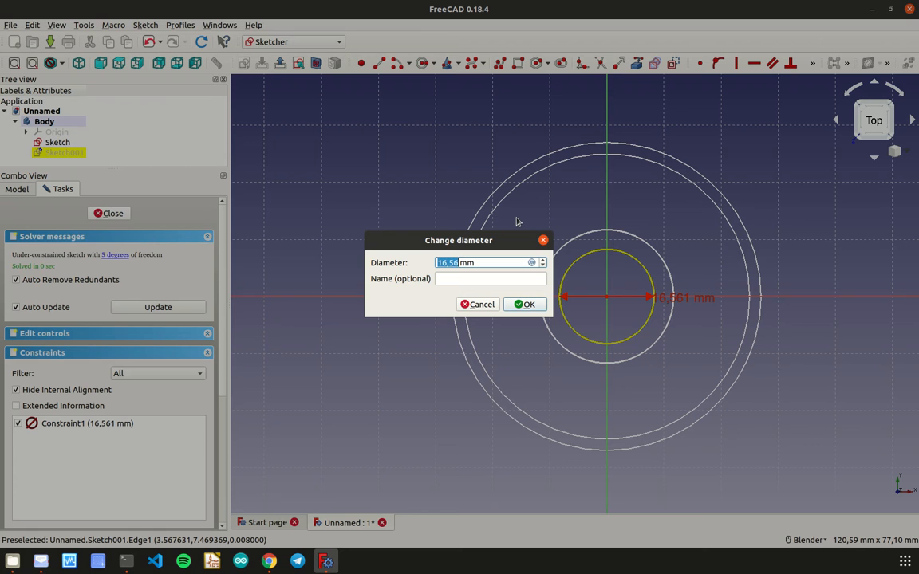
{"action": "type", "text": "2"}
{"action": "type", "text": "1"}
{"action": "left_click", "coordinate": [519, 307]}
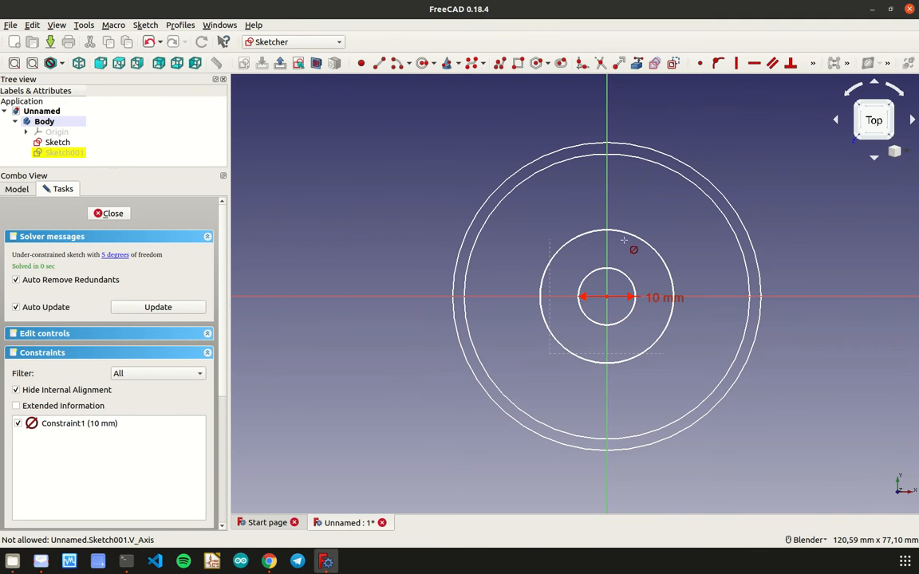
- Constrain the diameter of the new sketch's outer circle to 14 mm and close the sketch
{"action": "left_click", "coordinate": [625, 236]}
{"action": "type", "text": "14"}
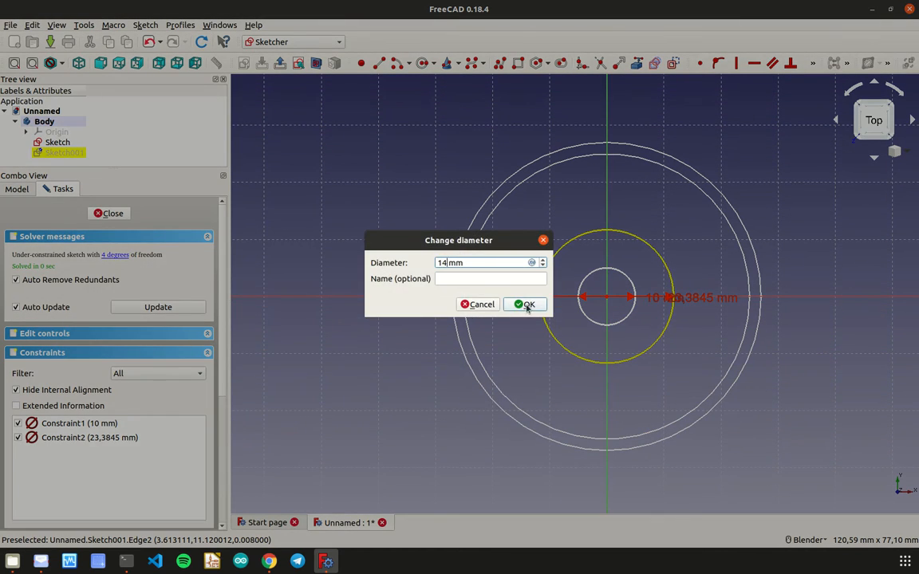
{"action": "left_click", "coordinate": [526, 308]}
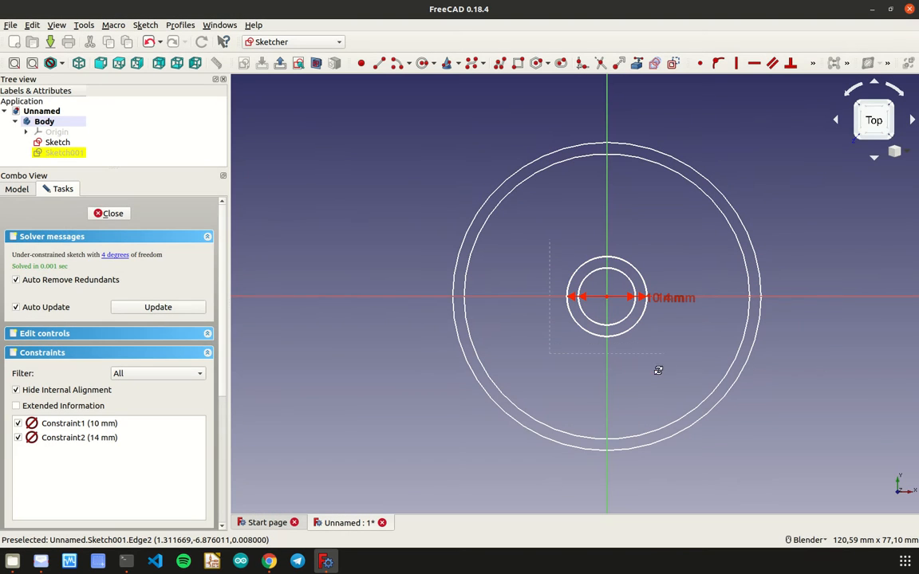
{"action": "mouse_move", "coordinate": [655, 368]}
{"action": "middle_mouse_down"}
{"action": "mouse_move", "coordinate": [662, 248]}
{"action": "mouse_move", "coordinate": [674, 289]}
{"action": "middle_mouse_up"}
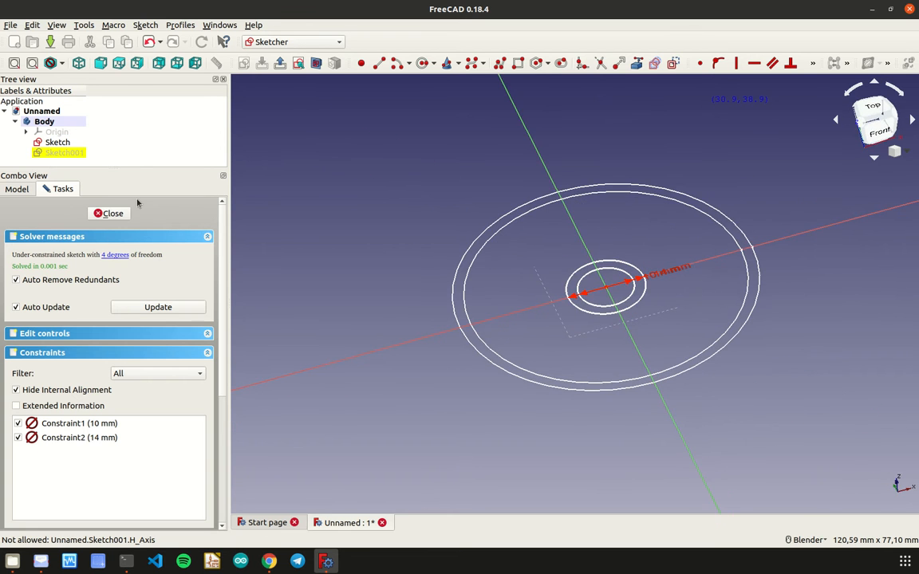
{"action": "left_click", "coordinate": [120, 213]}
- Set the z position of the small-circle sketch's attachment offset to -50 mm, placing it below the large ring
{"action": "left_click", "coordinate": [20, 189]}
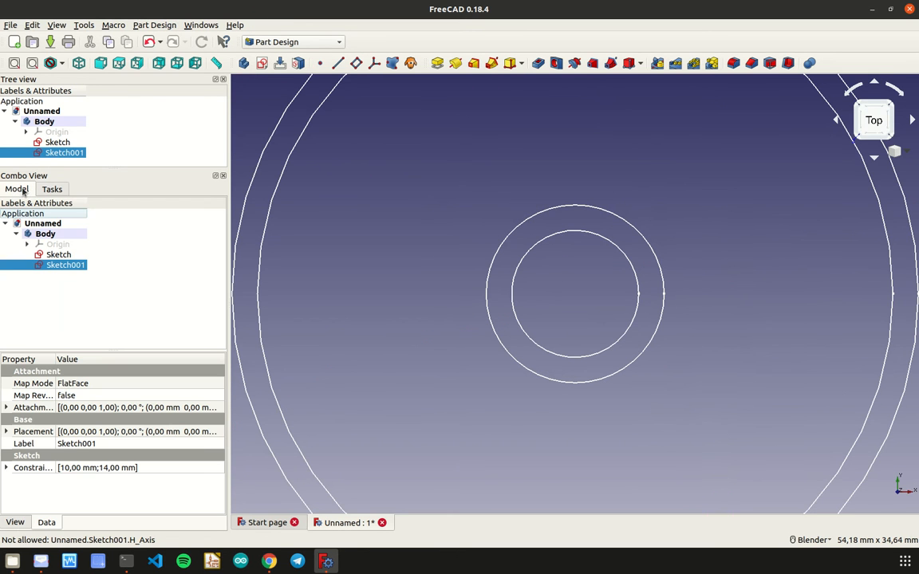
{"action": "mouse_move", "coordinate": [642, 366]}
{"action": "middle_mouse_down"}
{"action": "mouse_move", "coordinate": [664, 322]}
{"action": "mouse_move", "coordinate": [778, 276]}
{"action": "mouse_move", "coordinate": [593, 435]}
{"action": "mouse_move", "coordinate": [574, 394]}
{"action": "mouse_move", "coordinate": [569, 422]}
{"action": "middle_mouse_up"}
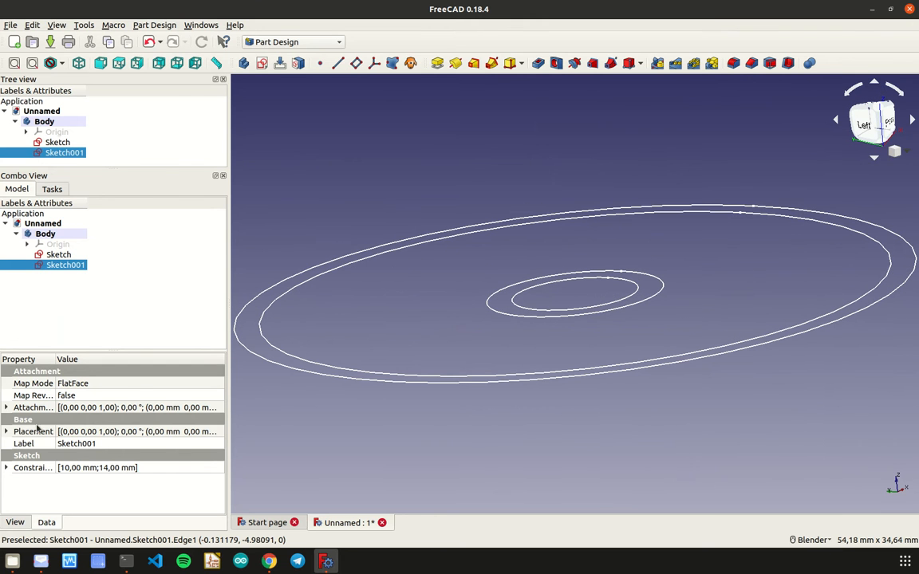
{"action": "left_click", "coordinate": [5, 407]}
{"action": "left_click", "coordinate": [17, 443]}
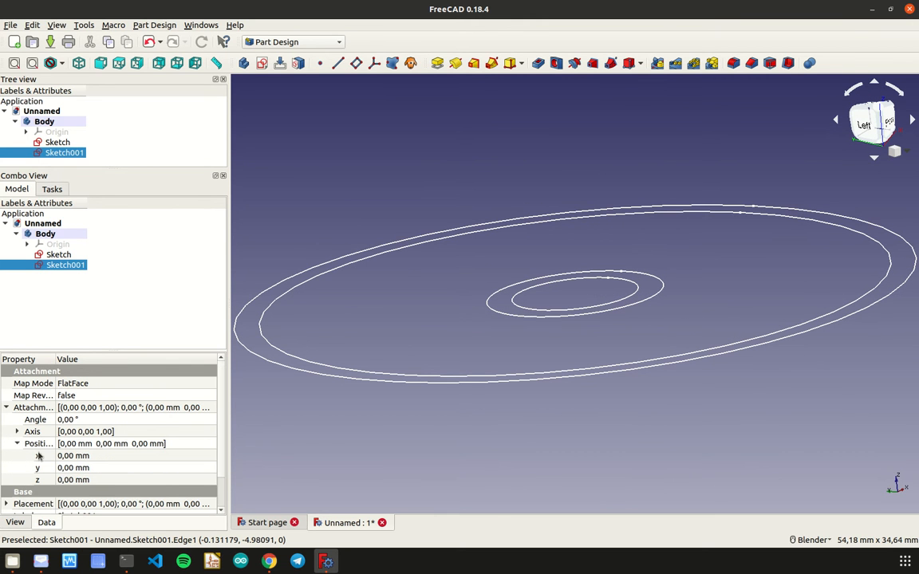
{"action": "left_click", "coordinate": [66, 480]}
{"action": "scroll", "coordinate": [64, 480], "scroll_direction": "up", "scroll_amount": 2}
{"action": "scroll", "coordinate": [65, 479], "scroll_direction": "down", "scroll_amount": 6}
{"action": "scroll", "coordinate": [65, 479], "scroll_direction": "down", "scroll_amount": 6}
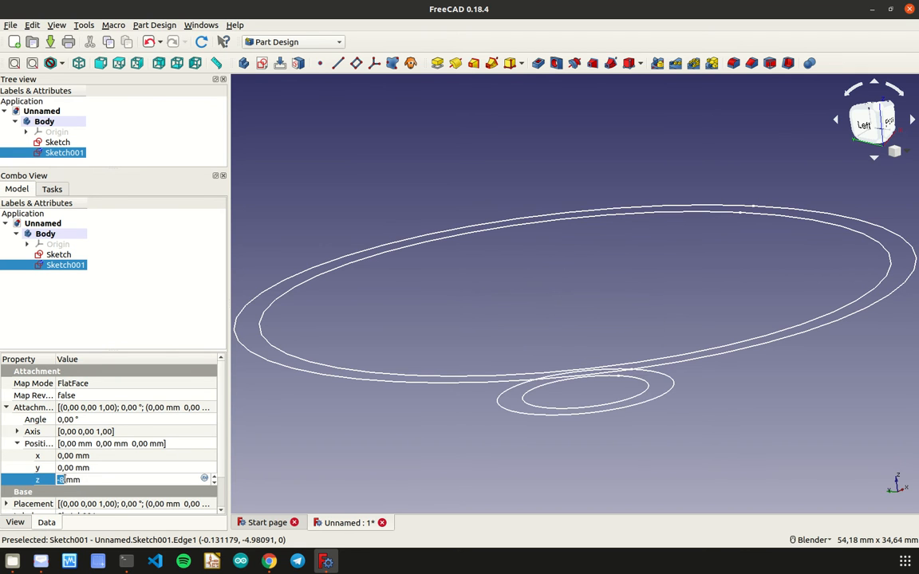
{"action": "scroll", "coordinate": [65, 480], "scroll_direction": "down", "scroll_amount": 8}
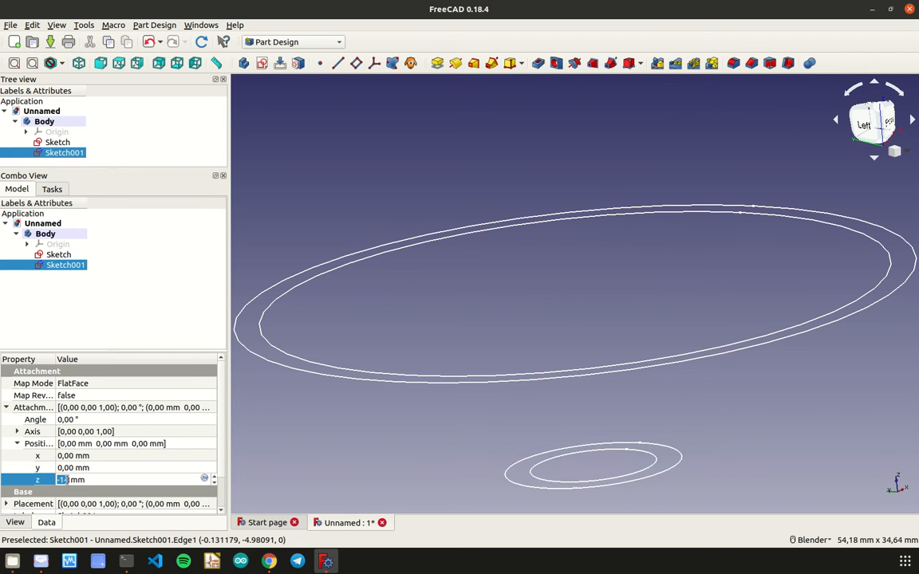
{"action": "scroll", "coordinate": [534, 434], "scroll_direction": "down", "scroll_amount": 6}
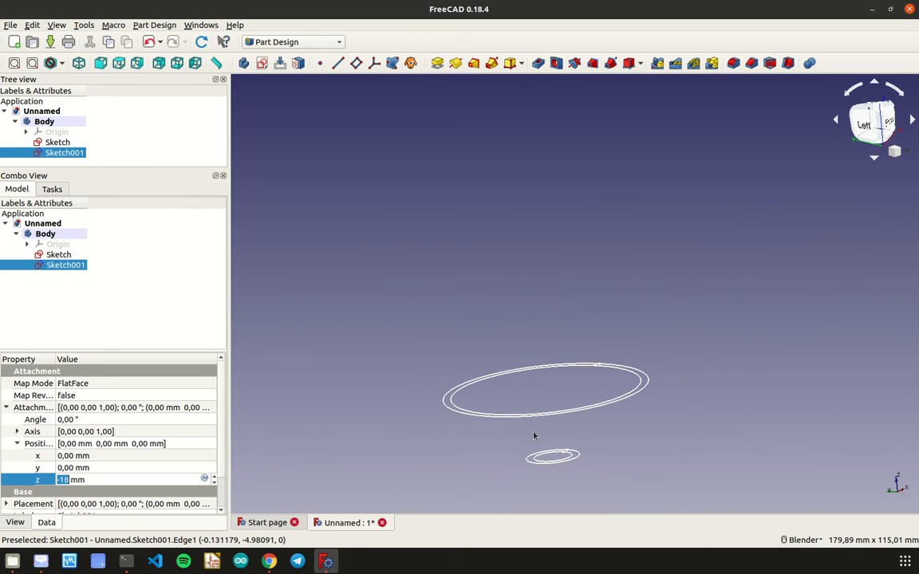
{"action": "scroll", "coordinate": [72, 480], "scroll_direction": "down", "scroll_amount": 3}
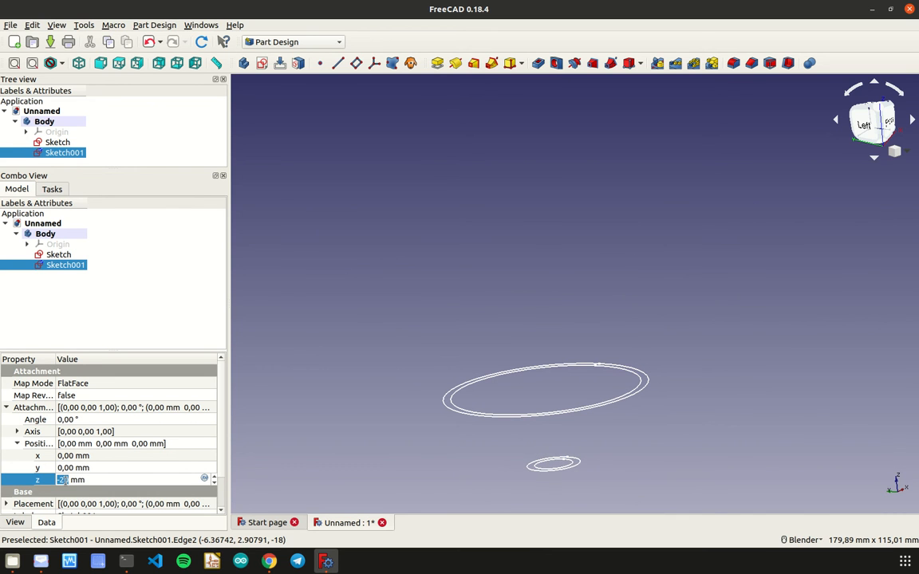
{"action": "scroll", "coordinate": [68, 480], "scroll_direction": "down", "scroll_amount": 7}
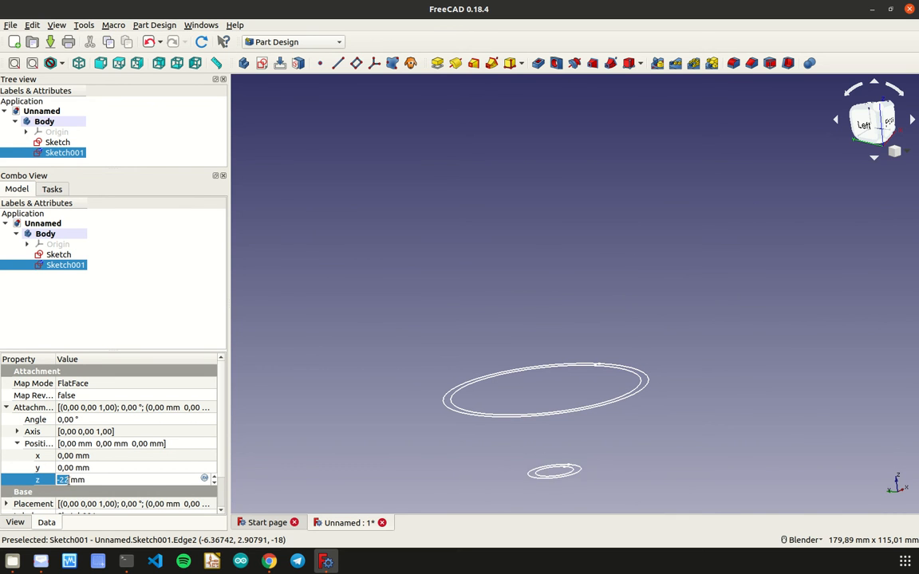
{"action": "scroll", "coordinate": [68, 479], "scroll_direction": "down", "scroll_amount": 2}
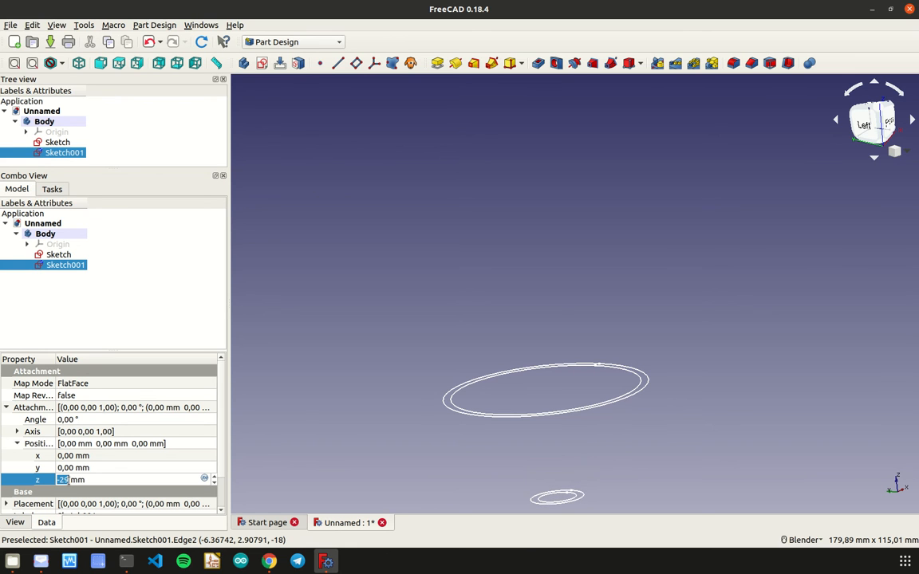
{"action": "scroll", "coordinate": [67, 479], "scroll_direction": "down", "scroll_amount": 1}
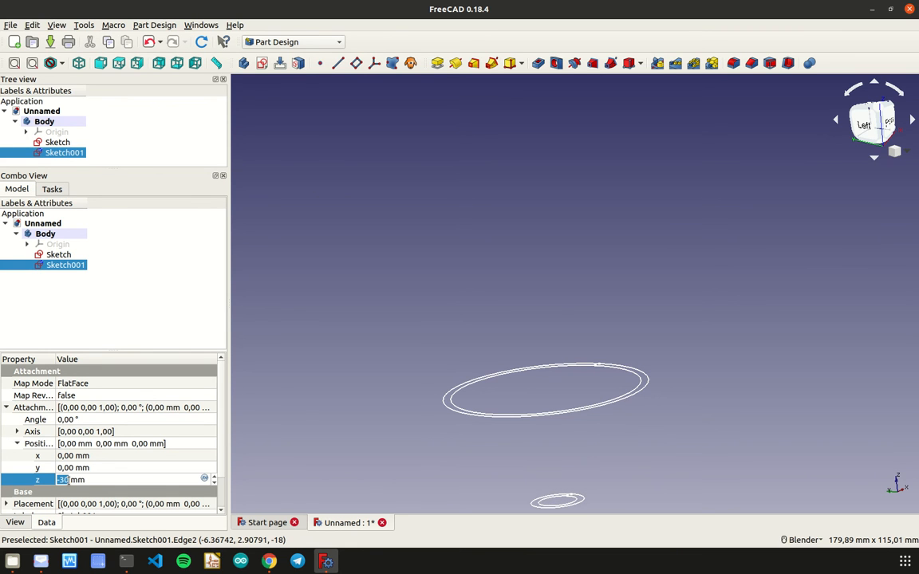
{"action": "scroll", "coordinate": [68, 480], "scroll_direction": "down", "scroll_amount": 7}
{"action": "scroll", "coordinate": [666, 411], "scroll_direction": "down", "scroll_amount": 6}
{"action": "scroll", "coordinate": [669, 431], "scroll_direction": "up", "scroll_amount": 2}
{"action": "middle_click_drag", "start_coordinate": [668, 432], "coordinate": [652, 403]}
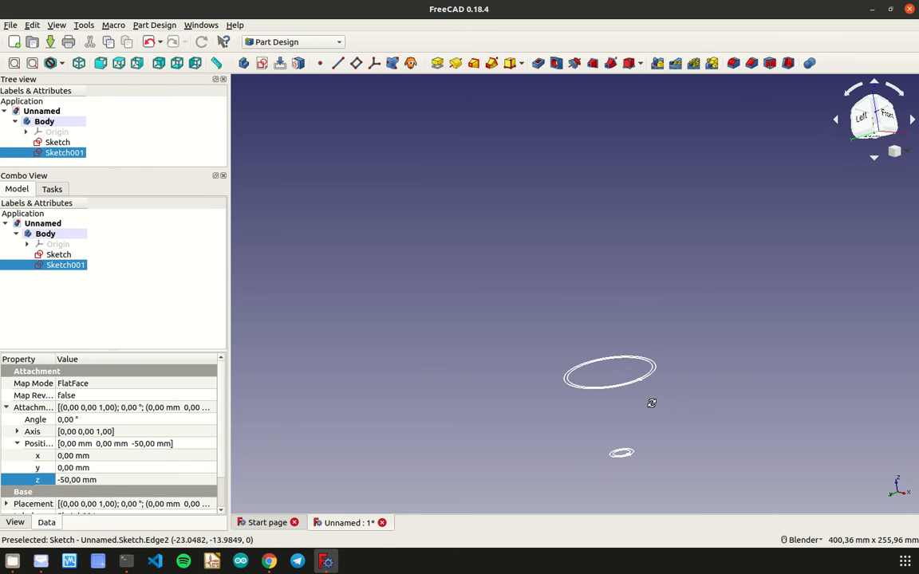
- Start a third sketch on the XY plane of the body
{"action": "left_click", "coordinate": [24, 292]}
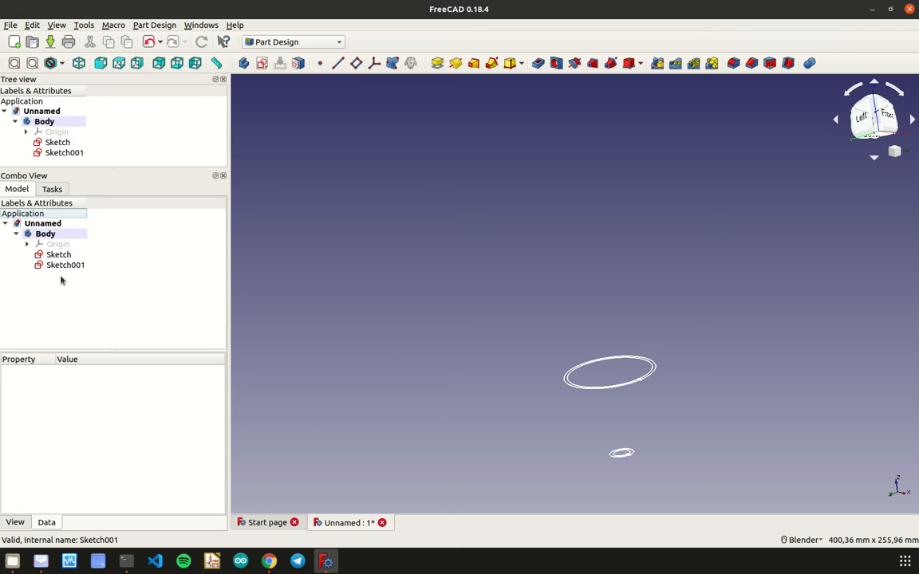
{"action": "left_click", "coordinate": [40, 225]}
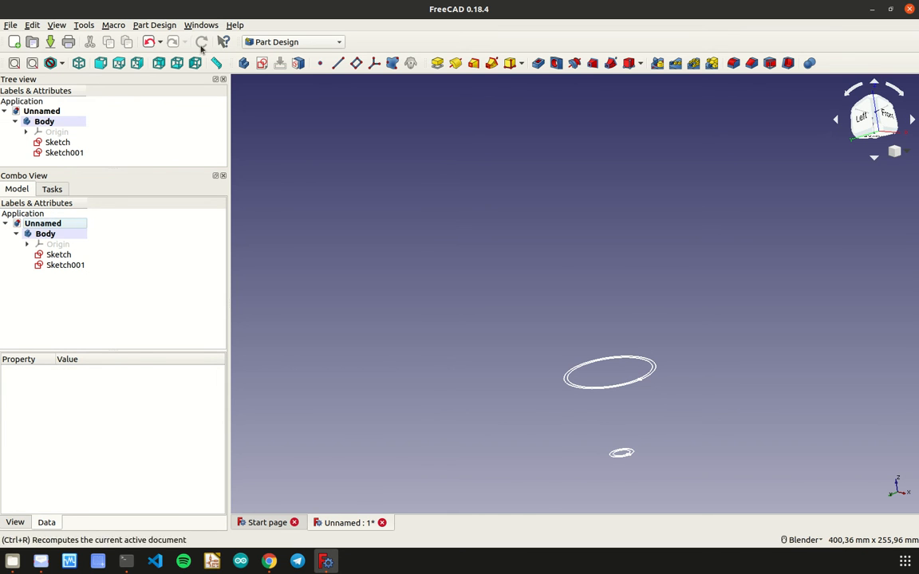
{"action": "left_click", "coordinate": [259, 67]}
{"action": "left_click", "coordinate": [78, 255]}
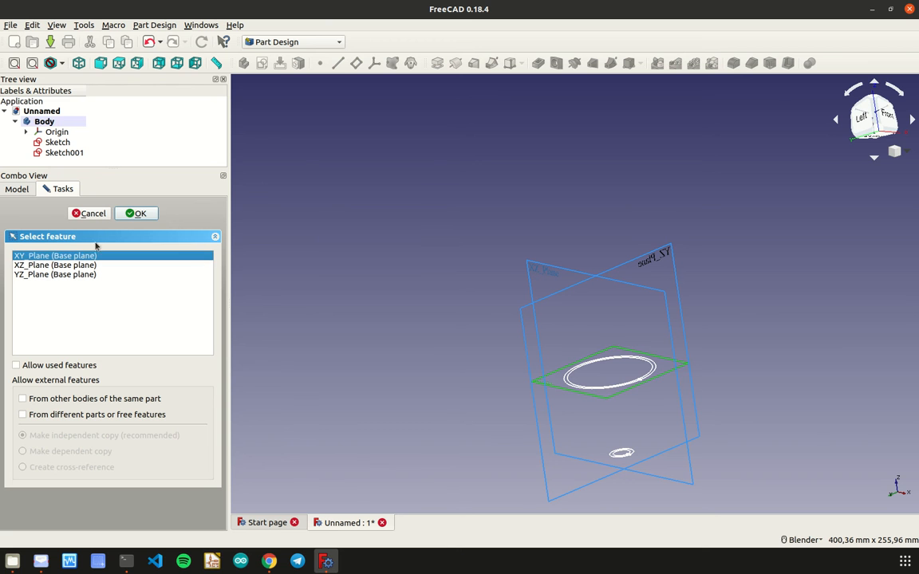
{"action": "left_click", "coordinate": [134, 214]}
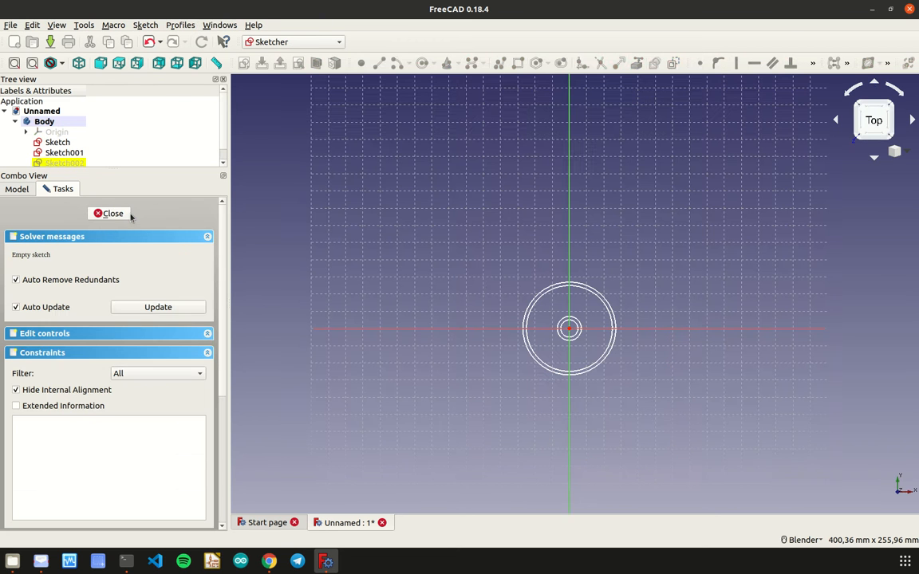
- Draw two concentric circles at the origin inside the existing small ring, about 1.6 mm and 3 mm in diameter
{"action": "scroll", "coordinate": [576, 328], "scroll_direction": "up", "scroll_amount": 10}
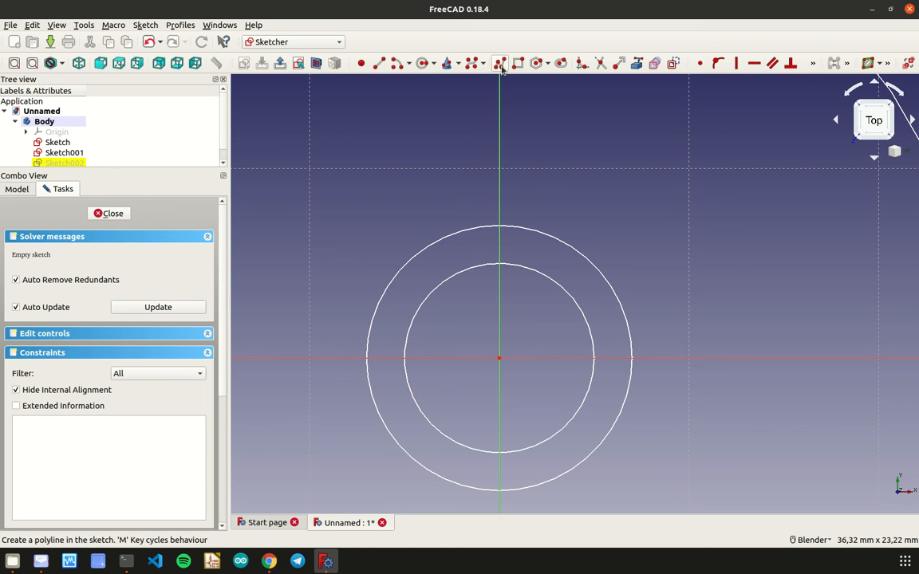
{"action": "left_click", "coordinate": [422, 63]}
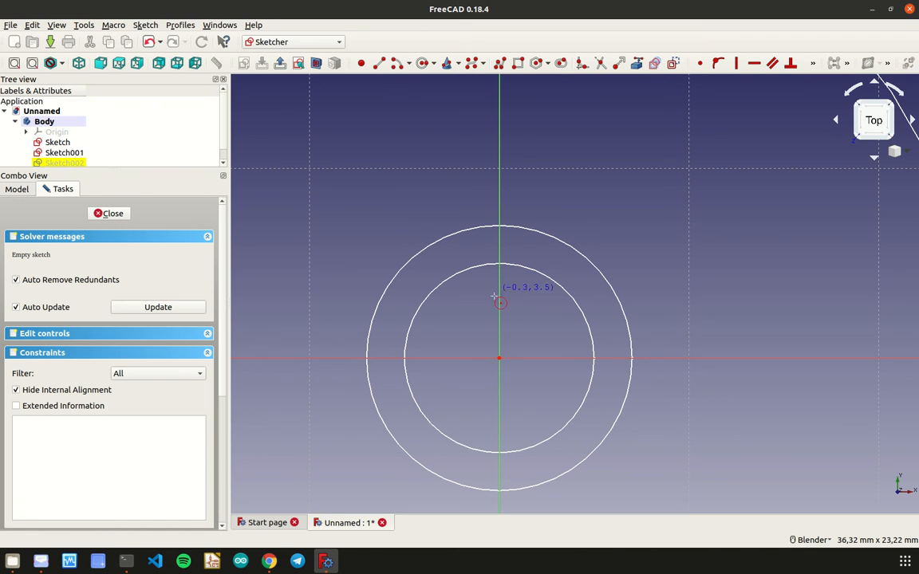
{"action": "left_click", "coordinate": [499, 358]}
{"action": "left_click", "coordinate": [511, 370]}
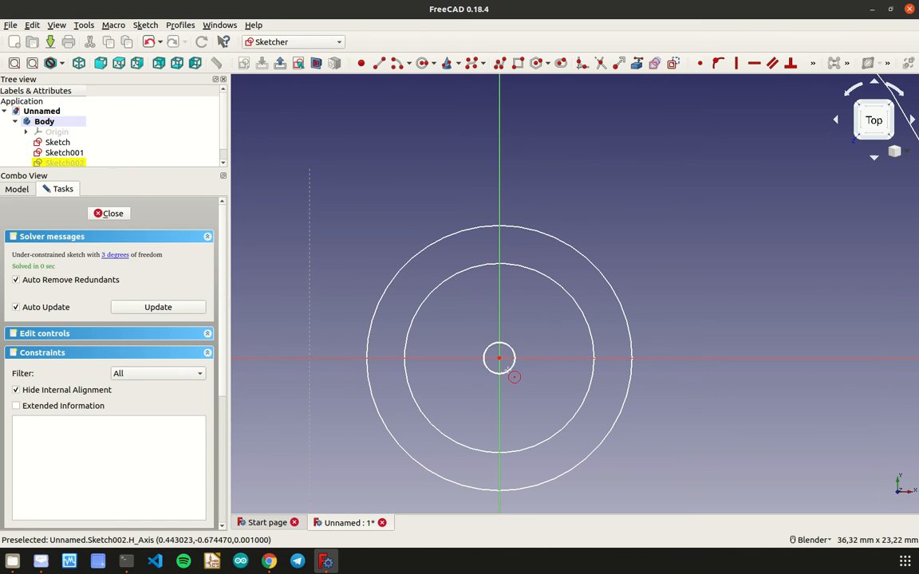
{"action": "left_click", "coordinate": [499, 359]}
{"action": "left_click", "coordinate": [517, 380]}
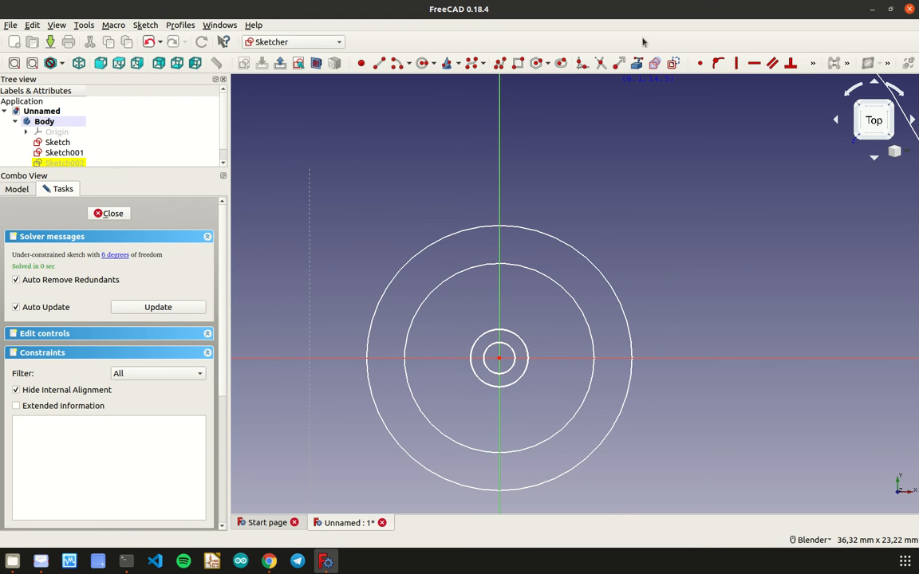
- Constrain the diameters of the third sketch's circles to 2 mm for the inner and 4 mm for the outer one
{"action": "left_click", "coordinate": [813, 66]}
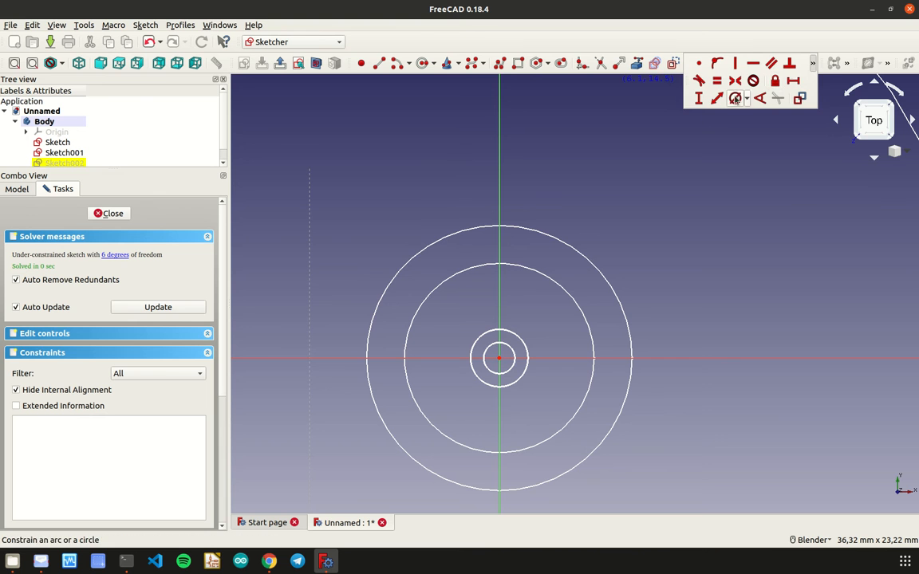
{"action": "left_click", "coordinate": [736, 97]}
{"action": "left_click", "coordinate": [502, 348]}
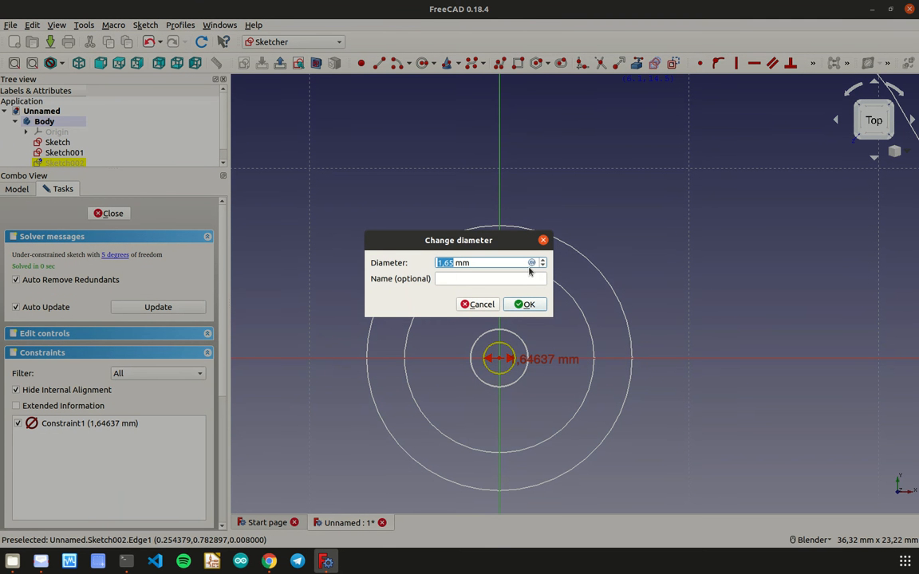
{"action": "type", "text": "2"}
{"action": "left_click", "coordinate": [526, 305]}
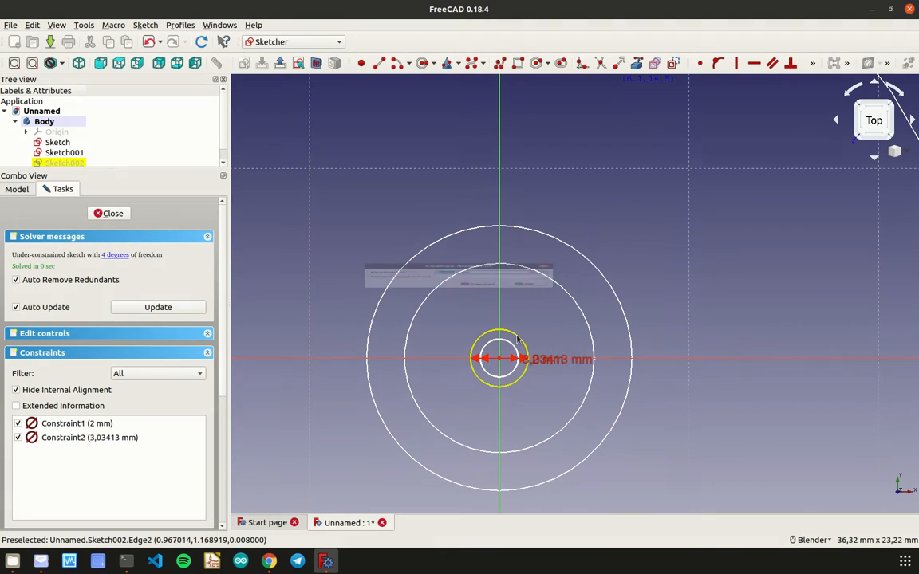
{"action": "left_click", "coordinate": [520, 341]}
{"action": "type", "text": "4"}
{"action": "left_click", "coordinate": [524, 308]}
- Set the z position of the third sketch's attachment offset to -70 mm, placing it below the other two rings
{"action": "mouse_move", "coordinate": [523, 318]}
{"action": "middle_mouse_down"}
{"action": "mouse_move", "coordinate": [517, 404]}
{"action": "mouse_move", "coordinate": [529, 322]}
{"action": "mouse_move", "coordinate": [544, 409]}
{"action": "mouse_move", "coordinate": [560, 363]}
{"action": "mouse_move", "coordinate": [560, 379]}
{"action": "mouse_move", "coordinate": [529, 414]}
{"action": "mouse_move", "coordinate": [477, 403]}
{"action": "middle_mouse_up"}
{"action": "scroll", "coordinate": [537, 354], "scroll_direction": "down", "scroll_amount": 8}
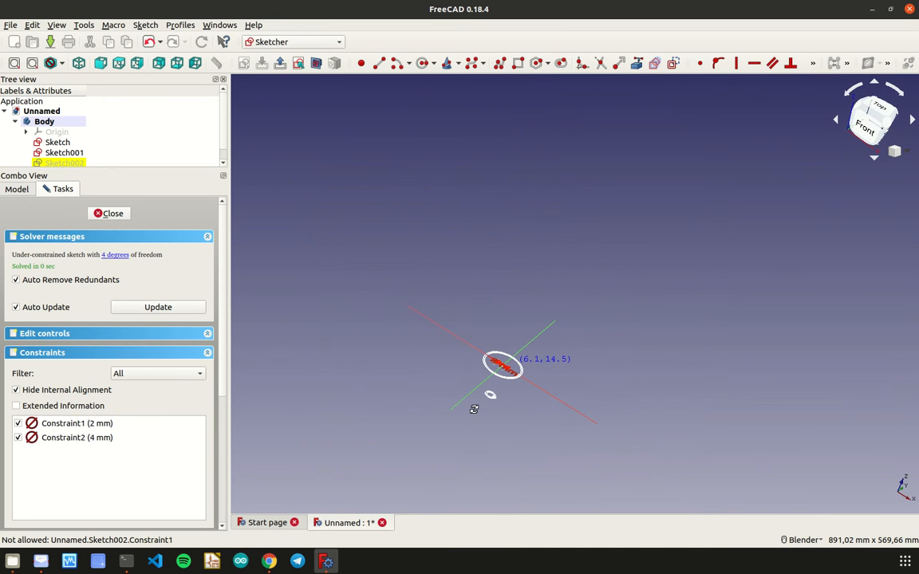
{"action": "left_click", "coordinate": [27, 189]}
{"action": "left_click", "coordinate": [56, 160]}
{"action": "left_click", "coordinate": [65, 478]}
{"action": "scroll", "coordinate": [66, 480], "scroll_direction": "down", "scroll_amount": 20}
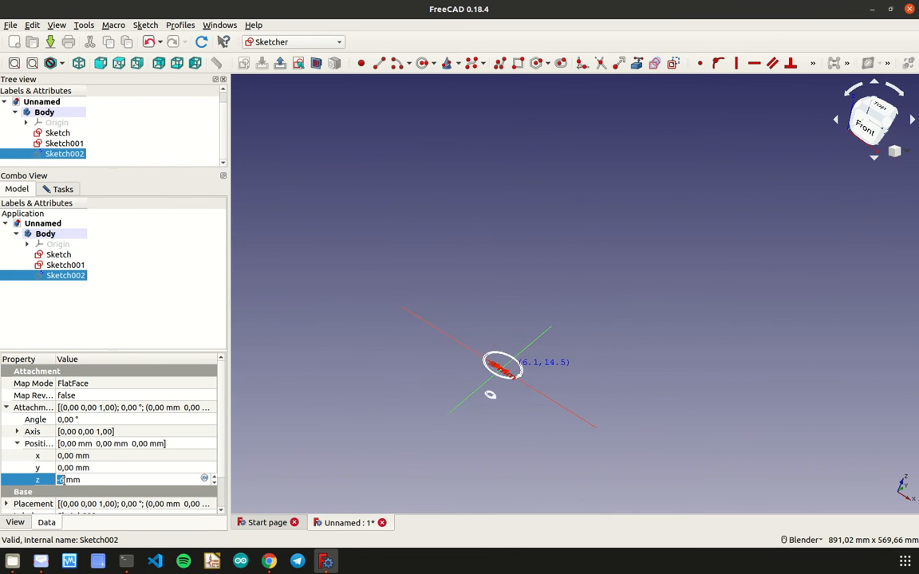
{"action": "scroll", "coordinate": [66, 480], "scroll_direction": "down", "scroll_amount": 20}
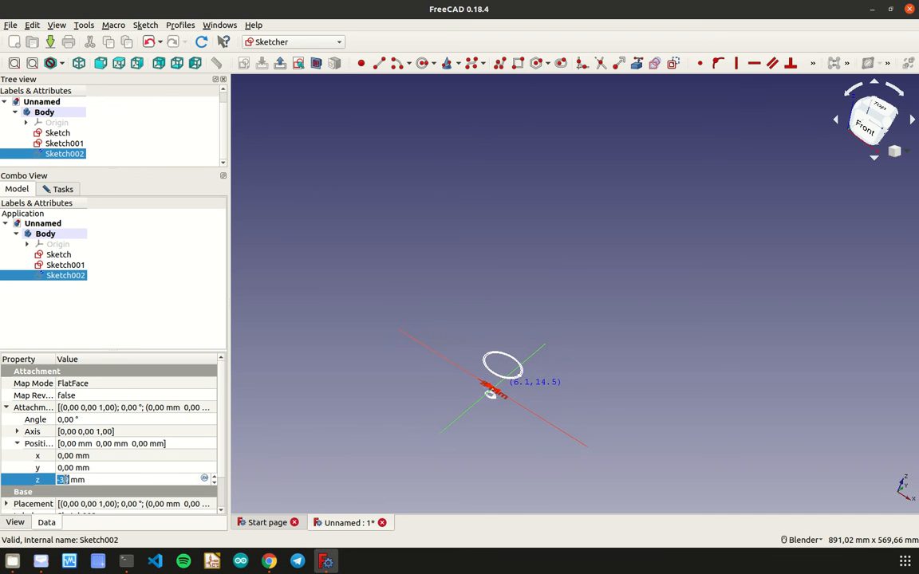
{"action": "scroll", "coordinate": [72, 480], "scroll_direction": "down", "scroll_amount": 12}
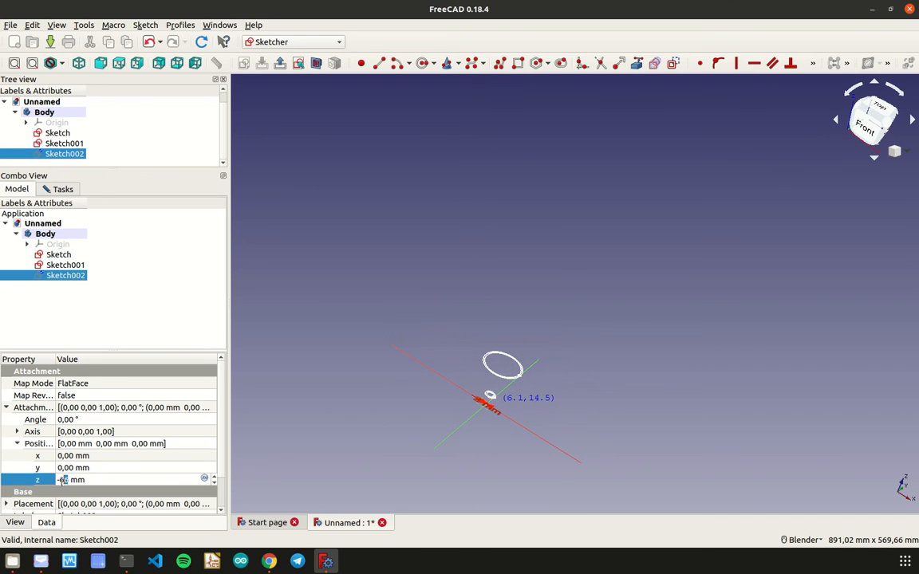
{"action": "type", "text": "-70"}
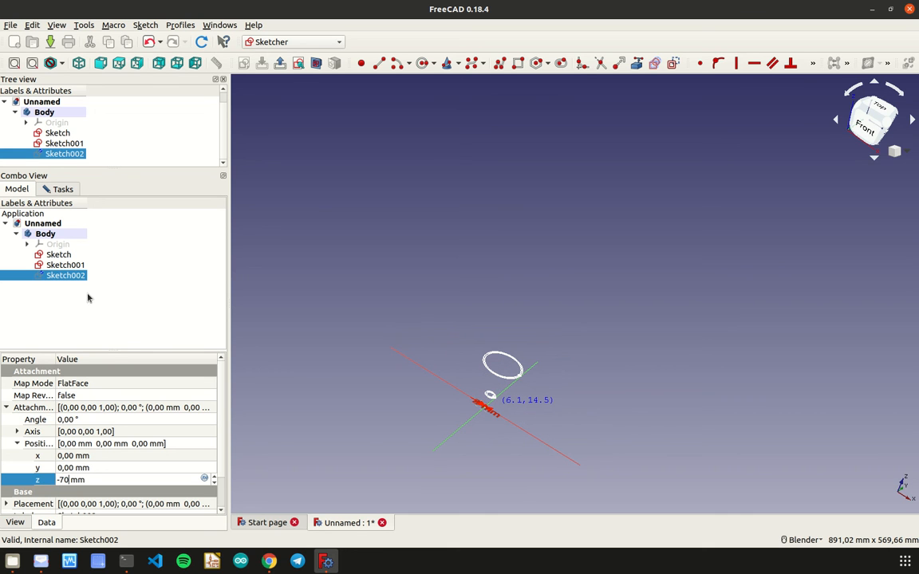
{"action": "left_click", "coordinate": [528, 308]}
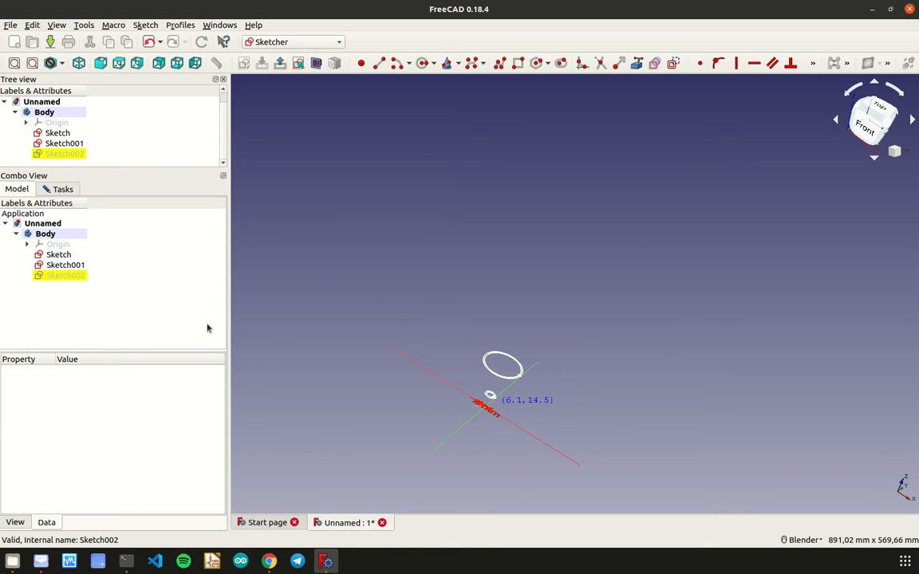
- Close the third sketch to return to the body's part modelling
{"action": "middle_click_drag", "start_coordinate": [462, 347], "coordinate": [531, 343]}
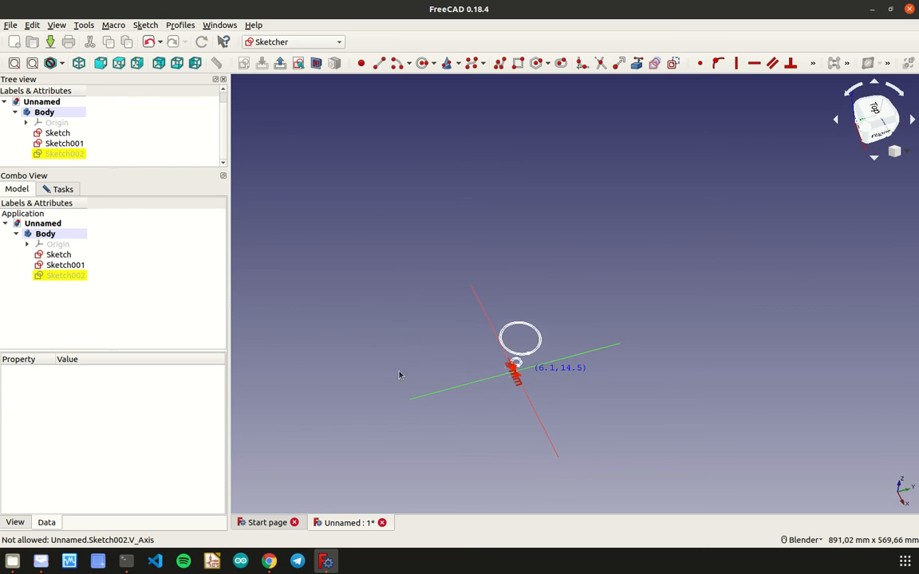
{"action": "scroll", "coordinate": [532, 343], "scroll_direction": "up", "scroll_amount": 5}
{"action": "scroll", "coordinate": [372, 351], "scroll_direction": "up", "scroll_amount": 2}
{"action": "mouse_move", "coordinate": [384, 348]}
{"action": "middle_mouse_down"}
{"action": "mouse_move", "coordinate": [347, 351]}
{"action": "mouse_move", "coordinate": [347, 335]}
{"action": "middle_mouse_up"}
{"action": "scroll", "coordinate": [447, 344], "scroll_direction": "down", "scroll_amount": 4}
{"action": "scroll", "coordinate": [449, 351], "scroll_direction": "up", "scroll_amount": 2}
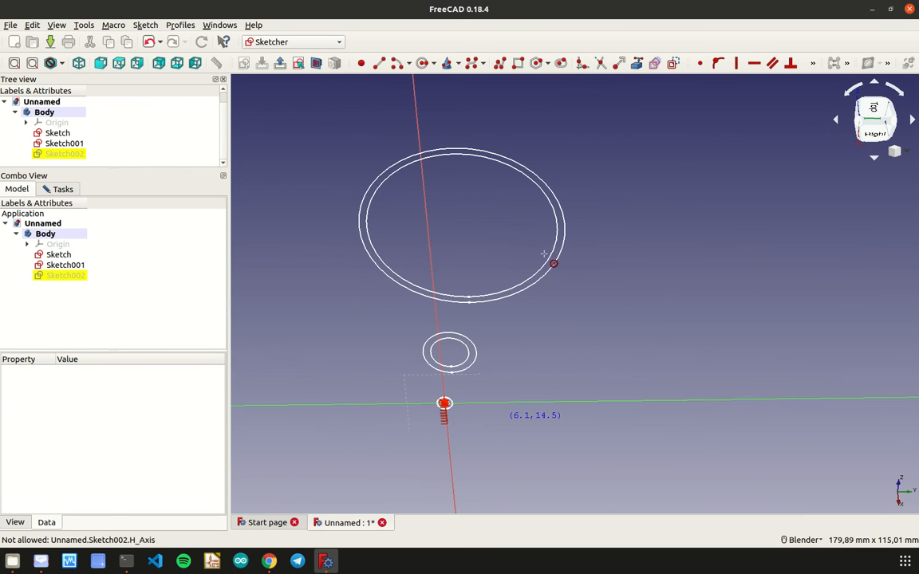
{"action": "left_click", "coordinate": [46, 112]}
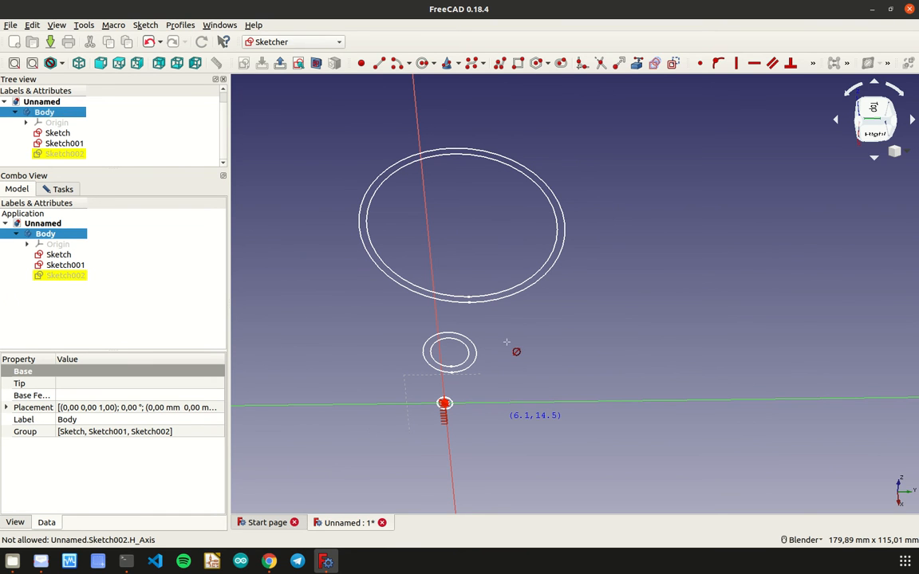
{"action": "left_click", "coordinate": [62, 155]}
{"action": "left_click", "coordinate": [65, 192]}
{"action": "left_click", "coordinate": [102, 211]}
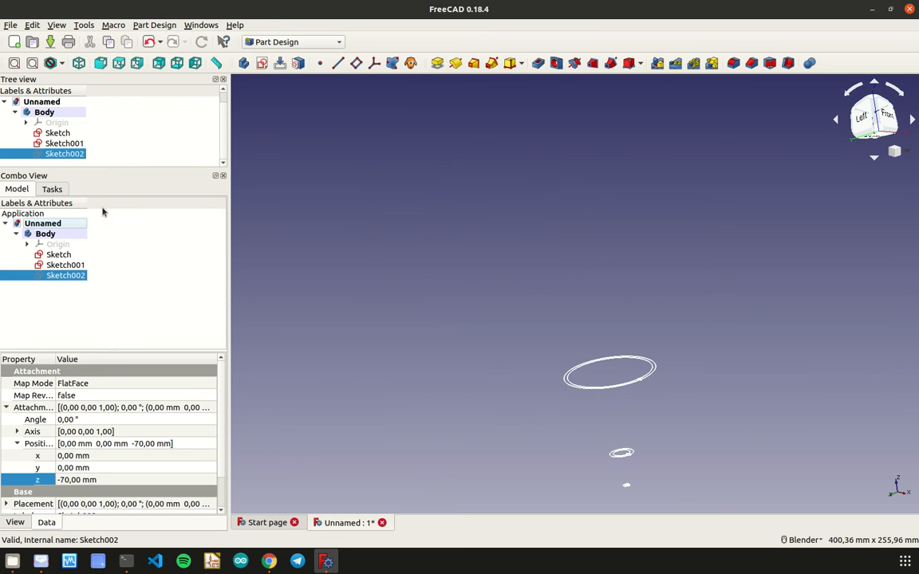
{"action": "mouse_move", "coordinate": [493, 314]}
{"action": "middle_mouse_down"}
{"action": "mouse_move", "coordinate": [597, 380]}
{"action": "mouse_move", "coordinate": [496, 388]}
{"action": "mouse_move", "coordinate": [674, 390]}
{"action": "mouse_move", "coordinate": [632, 441]}
{"action": "mouse_move", "coordinate": [493, 376]}
{"action": "mouse_move", "coordinate": [572, 383]}
{"action": "mouse_move", "coordinate": [656, 334]}
{"action": "mouse_move", "coordinate": [670, 303]}
{"action": "middle_mouse_up"}
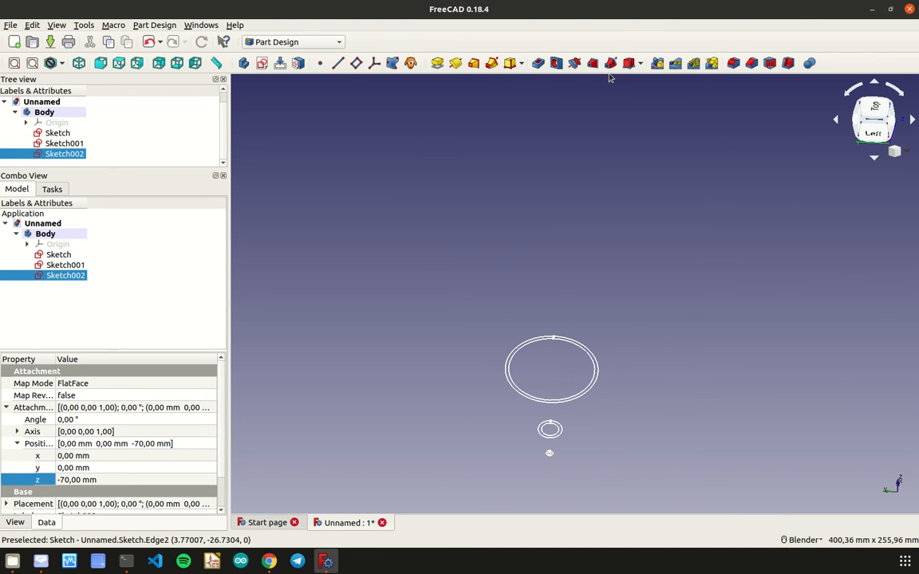
{"action": "left_click", "coordinate": [474, 64]}
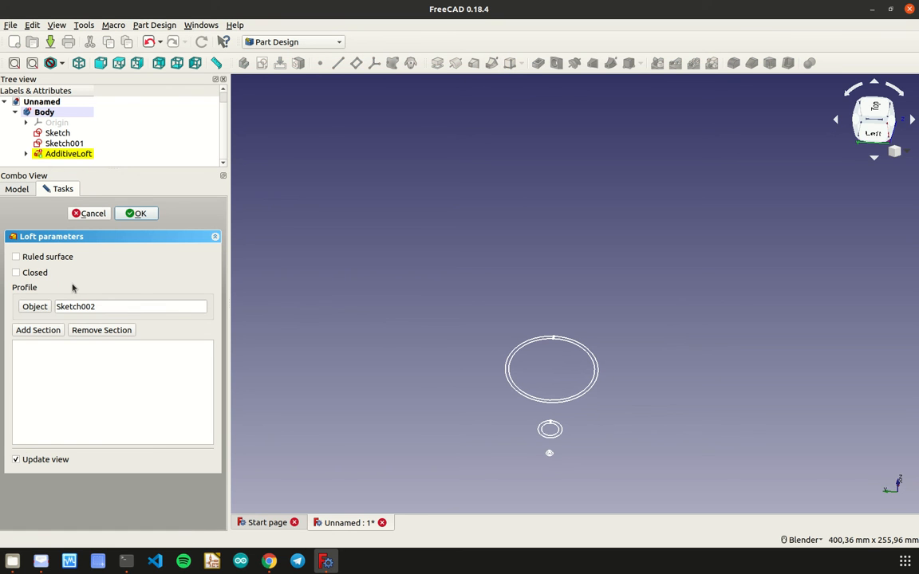
{"action": "left_click", "coordinate": [91, 213]}
- Start an additive loft with the large ring sketch as its profile and add the middle ring sketch as a section
{"action": "left_click", "coordinate": [53, 111]}
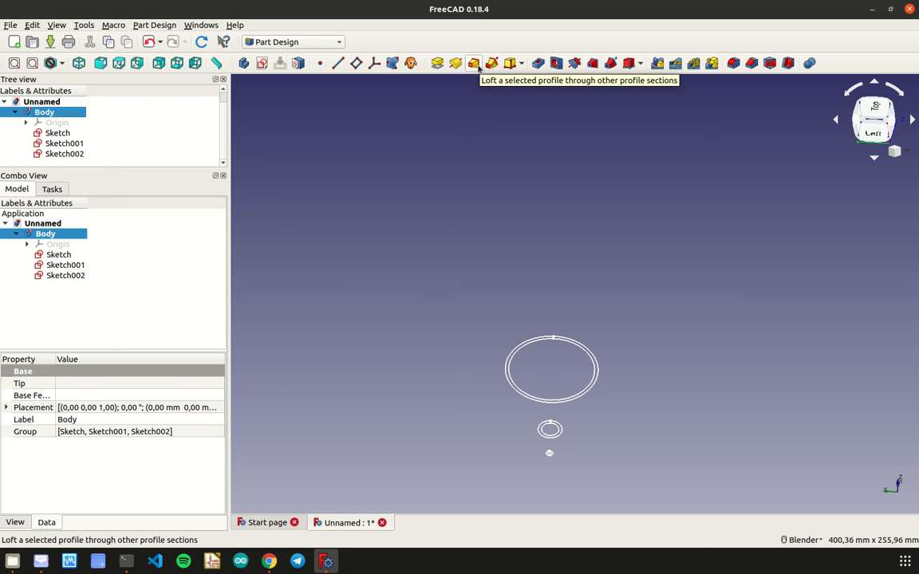
{"action": "left_click", "coordinate": [475, 65]}
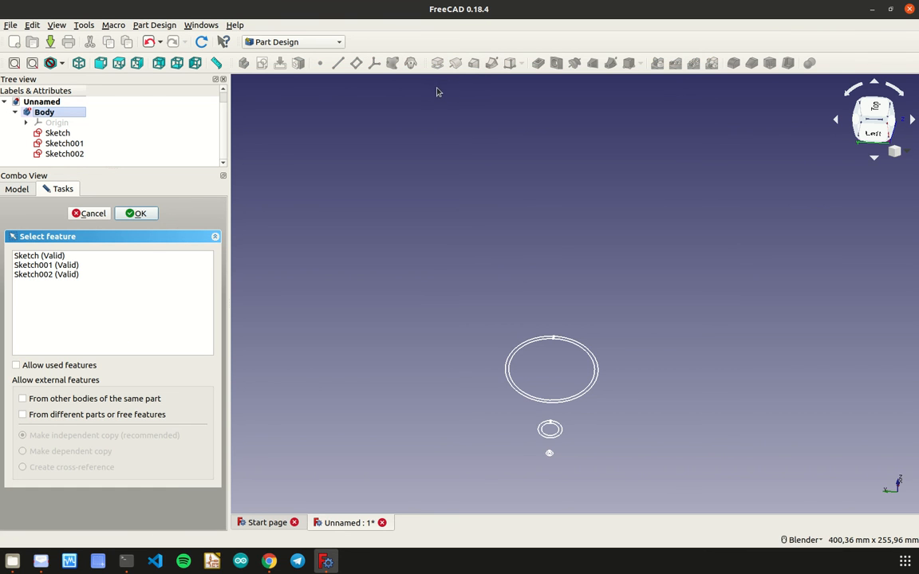
{"action": "left_click", "coordinate": [61, 257]}
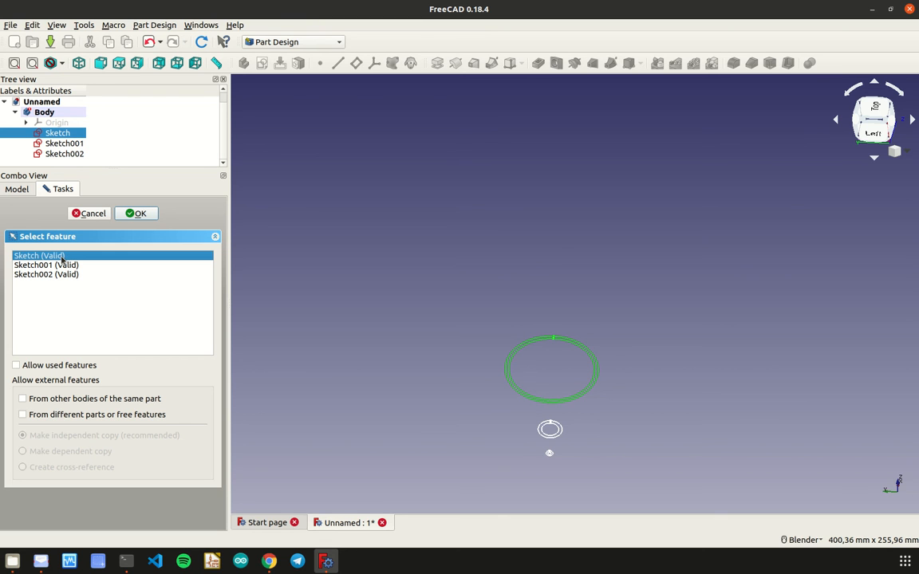
{"action": "left_click", "coordinate": [125, 218]}
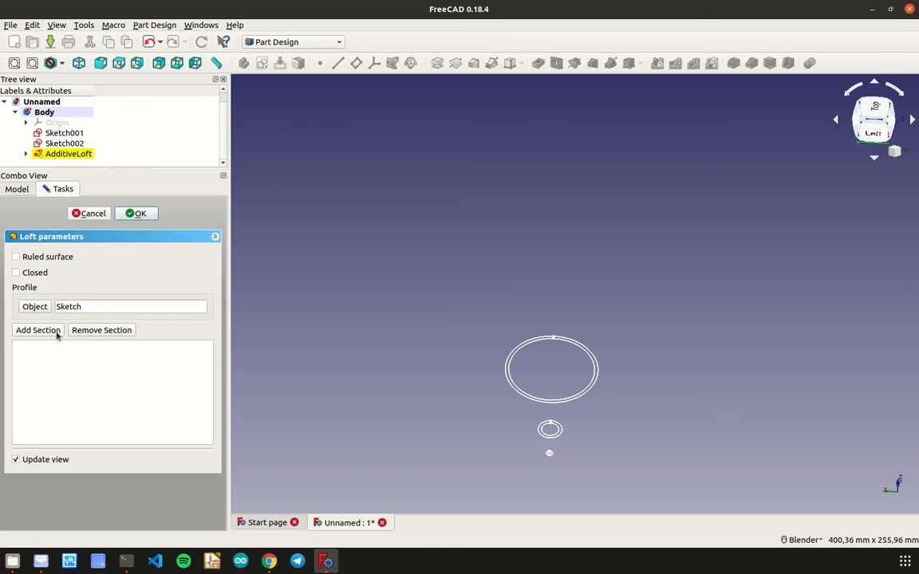
{"action": "left_click", "coordinate": [37, 330]}
{"action": "left_click", "coordinate": [547, 438]}
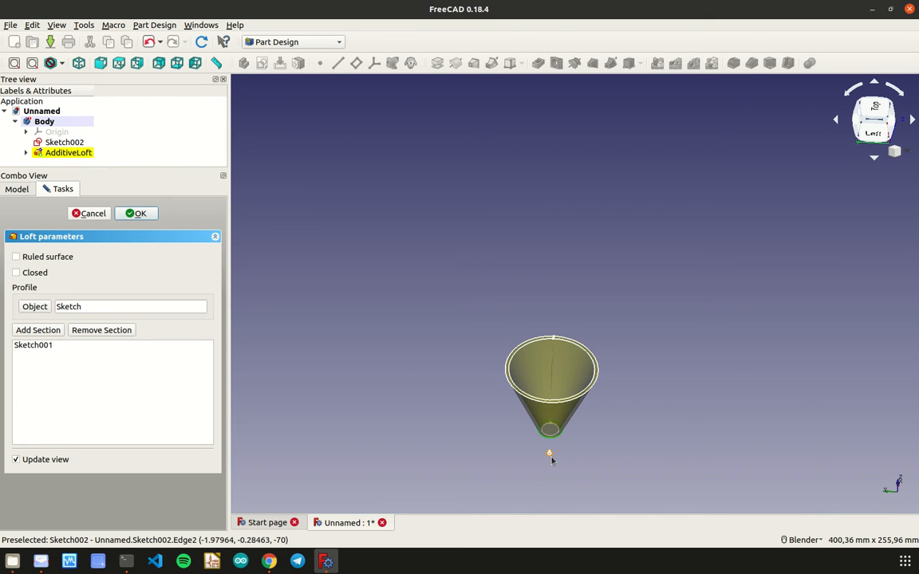
- Add the smallest, lowest ring sketch as the second section of the loft
{"action": "left_click", "coordinate": [549, 454]}
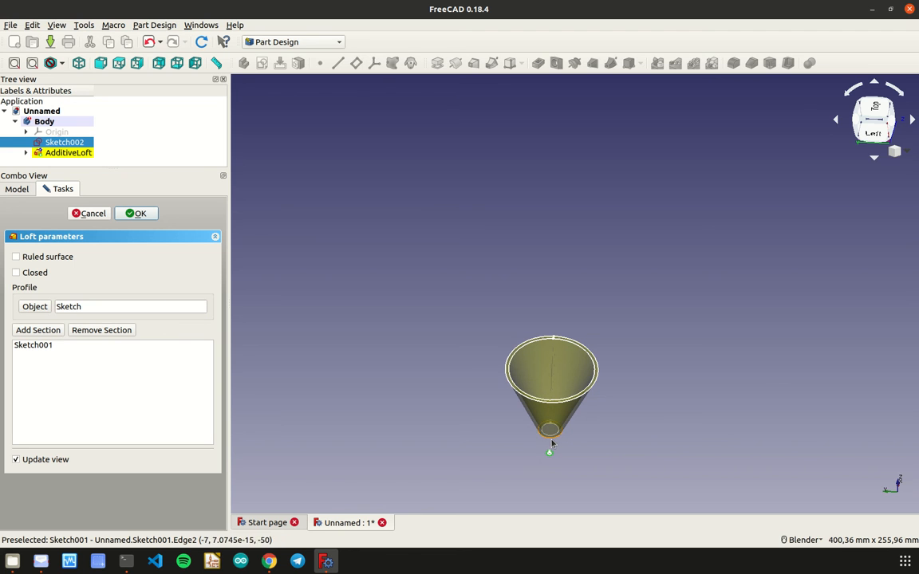
{"action": "left_click", "coordinate": [550, 437]}
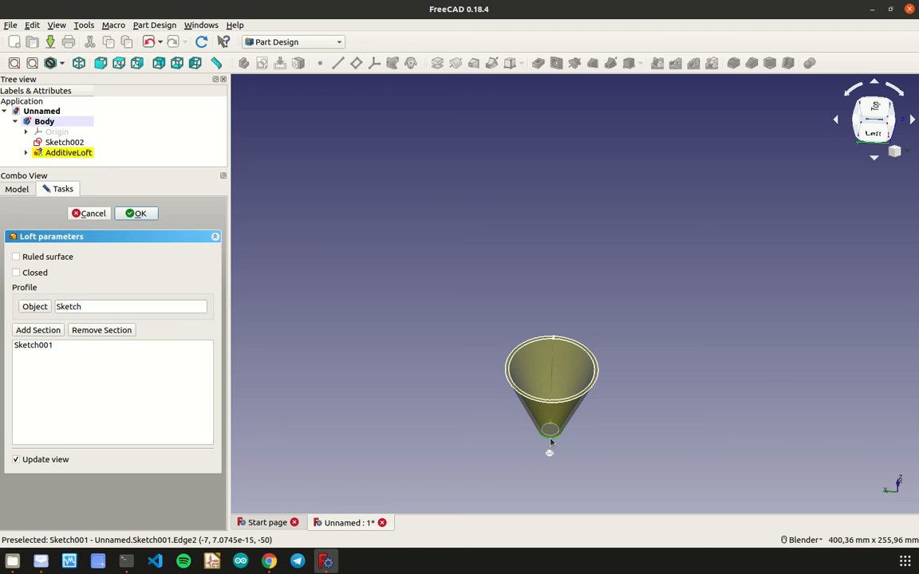
{"action": "left_click", "coordinate": [38, 330]}
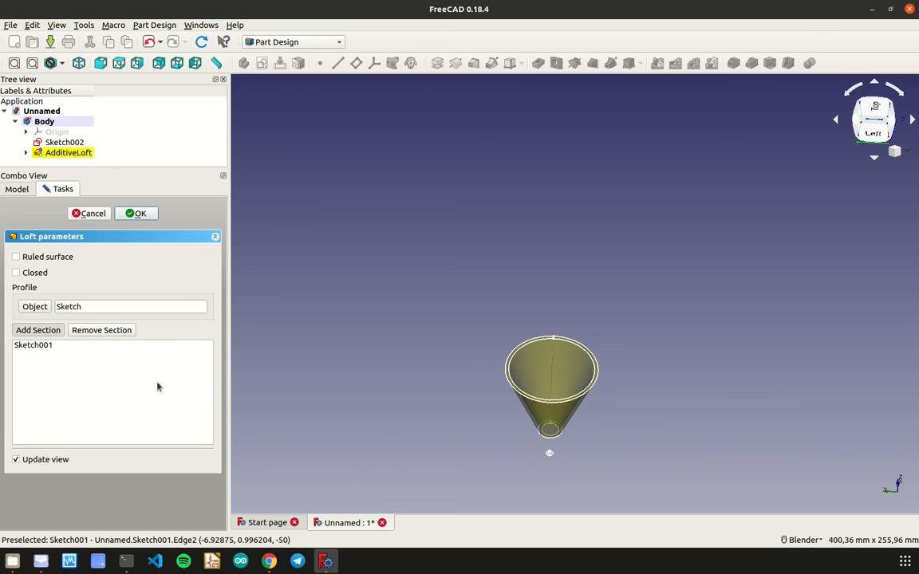
{"action": "left_click", "coordinate": [550, 455]}
- Check the loft preview along its full length and accept the additive loft
{"action": "middle_click_drag", "start_coordinate": [557, 445], "coordinate": [556, 392]}
{"action": "scroll", "coordinate": [548, 394], "scroll_direction": "up", "scroll_amount": 8}
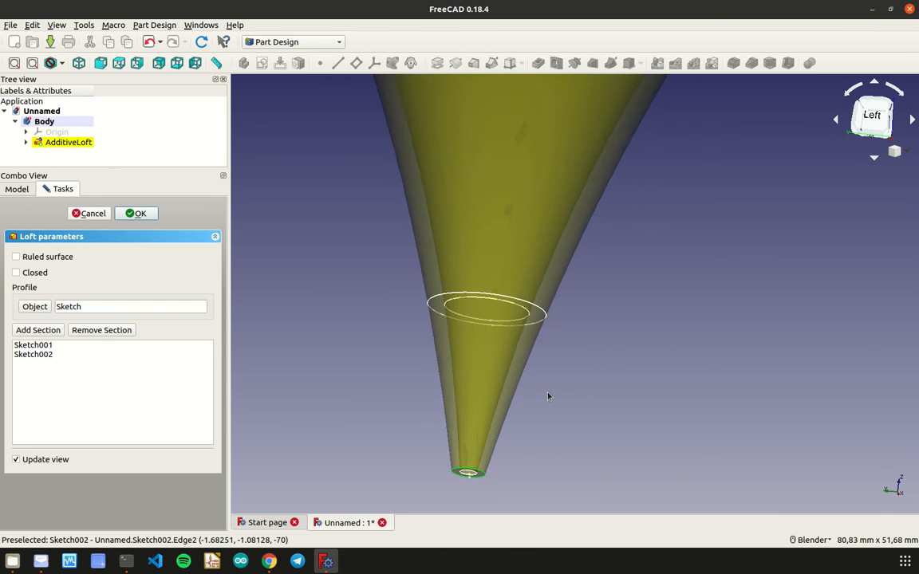
{"action": "scroll", "coordinate": [548, 395], "scroll_direction": "down", "scroll_amount": 4}
{"action": "scroll", "coordinate": [547, 392], "scroll_direction": "up", "scroll_amount": 2}
{"action": "scroll", "coordinate": [547, 392], "scroll_direction": "down", "scroll_amount": 8}
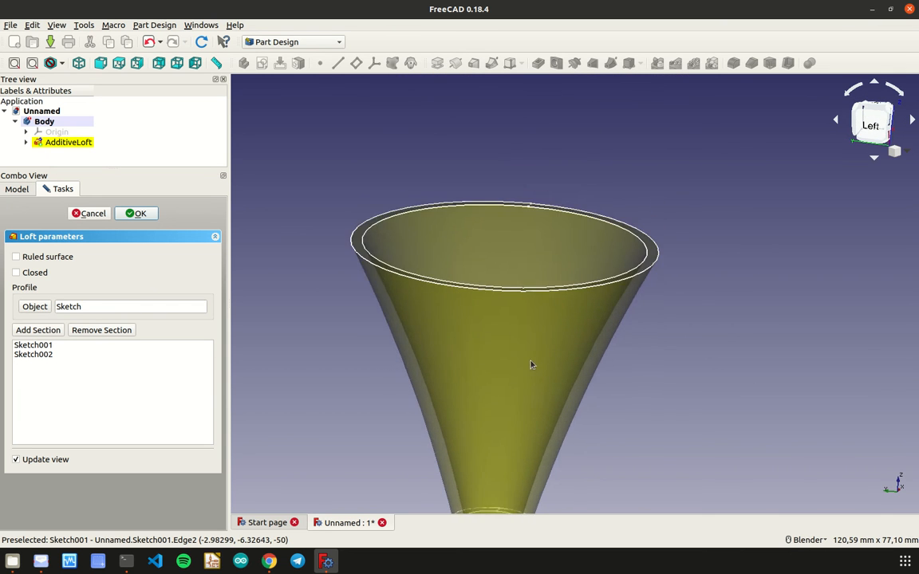
{"action": "scroll", "coordinate": [527, 394], "scroll_direction": "up", "scroll_amount": 3}
{"action": "mouse_move", "coordinate": [541, 388]}
{"action": "middle_mouse_down"}
{"action": "mouse_move", "coordinate": [556, 492]}
{"action": "mouse_move", "coordinate": [657, 498]}
{"action": "mouse_move", "coordinate": [630, 399]}
{"action": "mouse_move", "coordinate": [564, 333]}
{"action": "mouse_move", "coordinate": [535, 352]}
{"action": "mouse_move", "coordinate": [544, 387]}
{"action": "middle_mouse_up"}
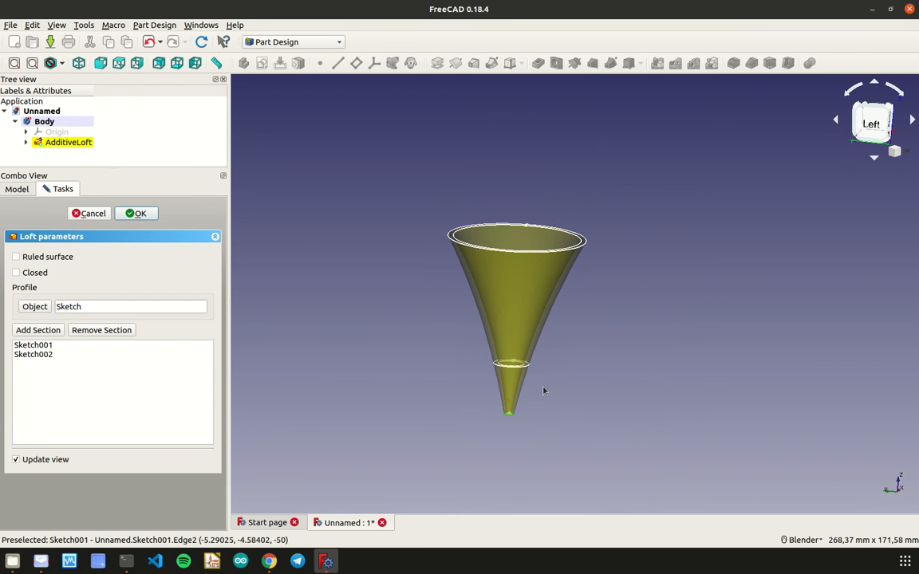
{"action": "left_click", "coordinate": [147, 221]}
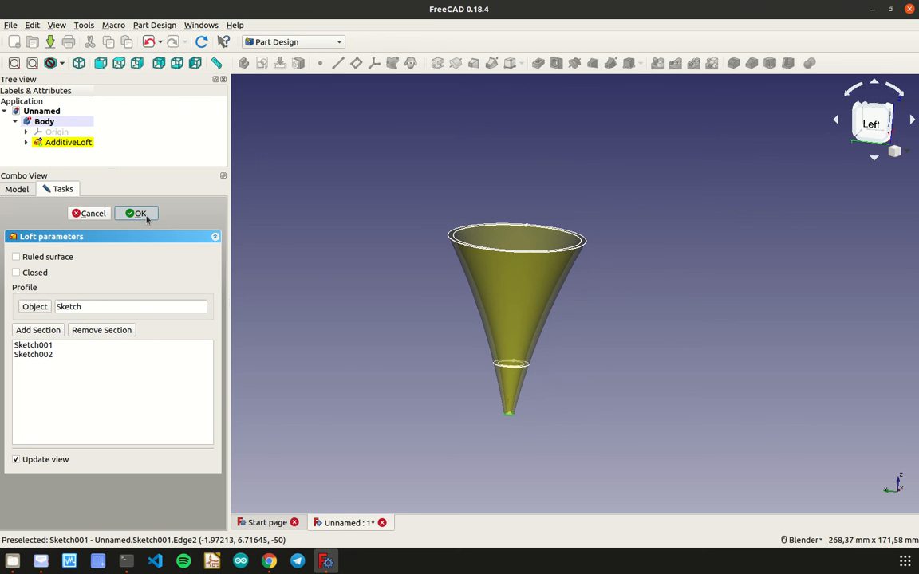
{"action": "scroll", "coordinate": [488, 322], "scroll_direction": "up", "scroll_amount": 2}
{"action": "scroll", "coordinate": [491, 324], "scroll_direction": "down", "scroll_amount": 2}
{"action": "middle_click_drag", "start_coordinate": [504, 325], "coordinate": [329, 339]}
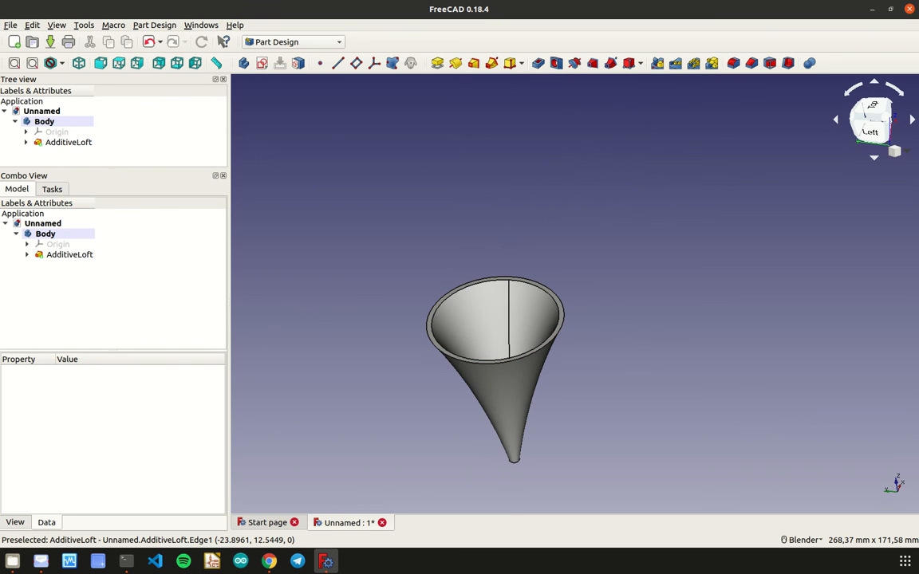